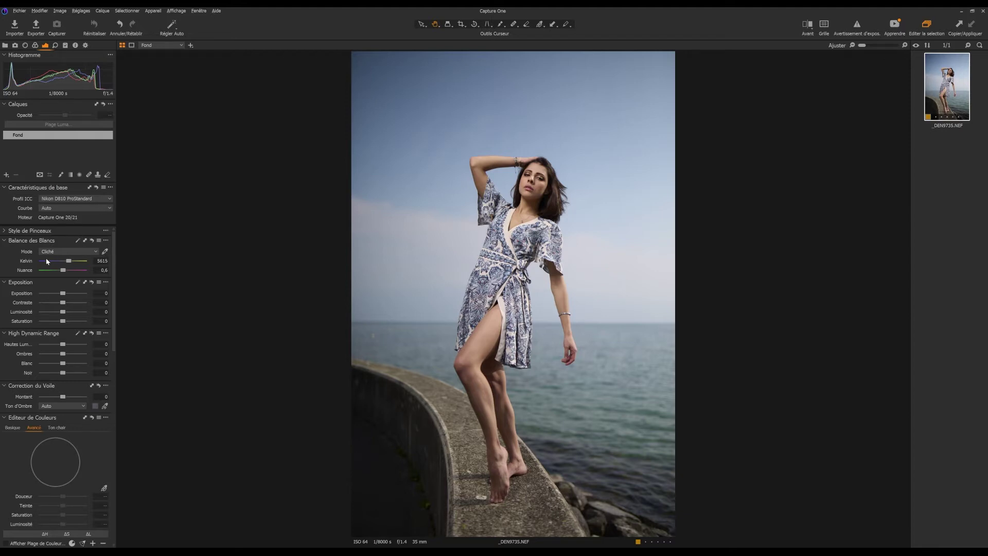
Try the Ensoleillé white balance preset, switch to Flash and fine-tune the temperature to 6040 K.
left_click(79, 252)
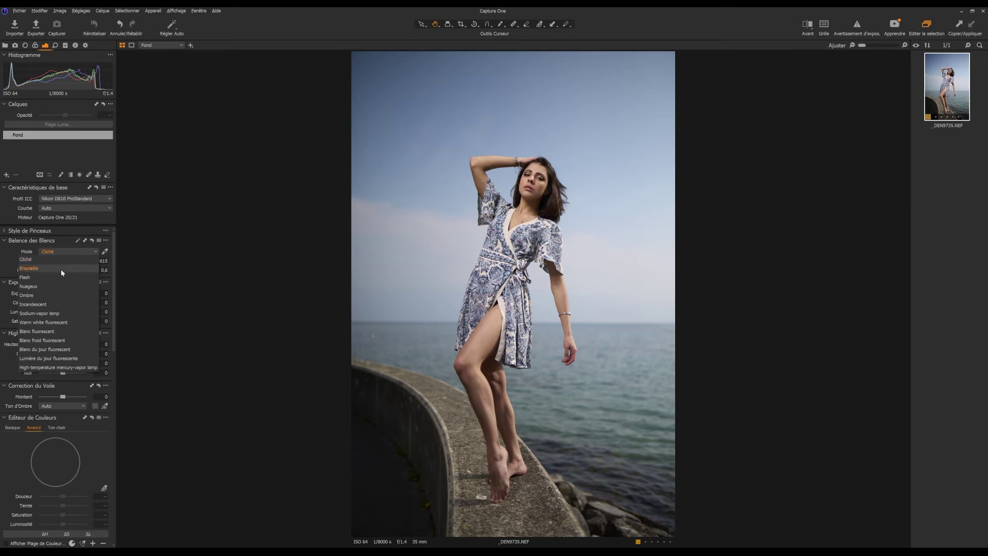
left_click(61, 268)
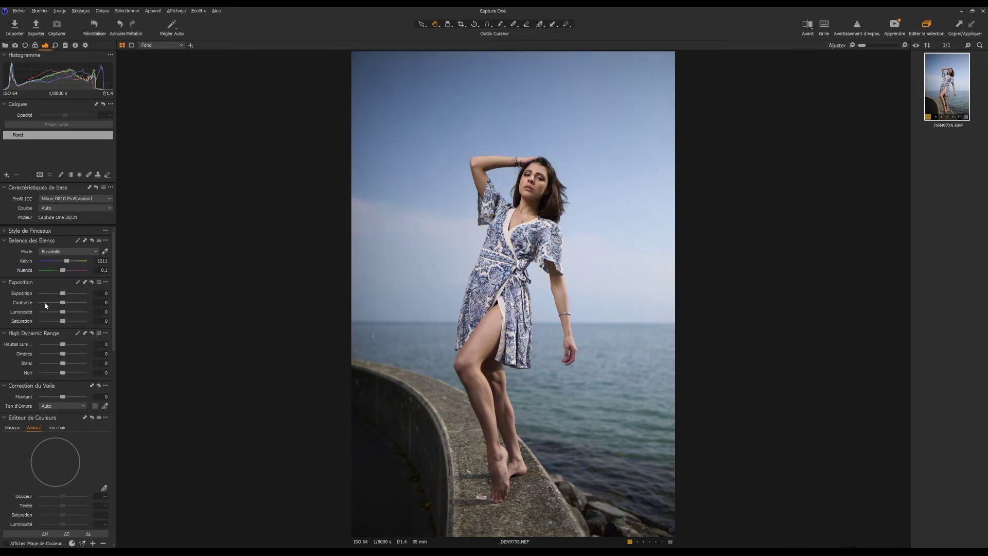
left_click(76, 252)
left_click(55, 277)
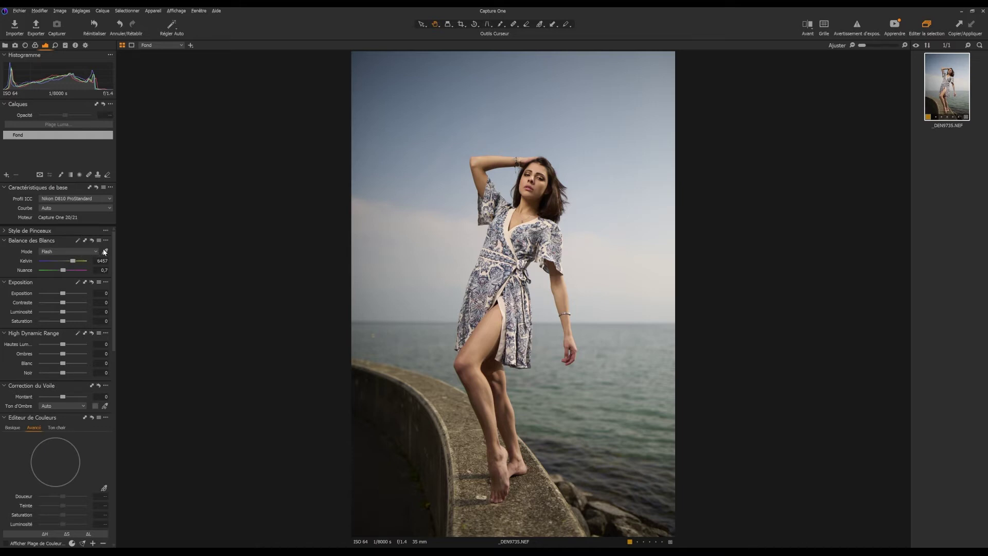
left_click_drag(74, 263, 71, 261)
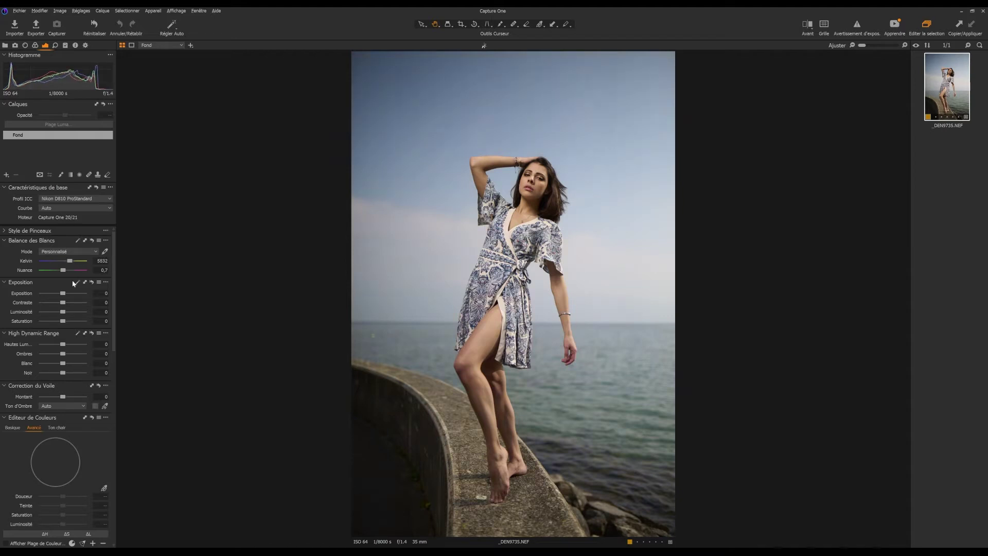
left_click_drag(73, 263, 74, 262)
Set the exposure contrast to -15 and the haze correction amount to 63, sampling its shadow tone from the dress.
type("-15")
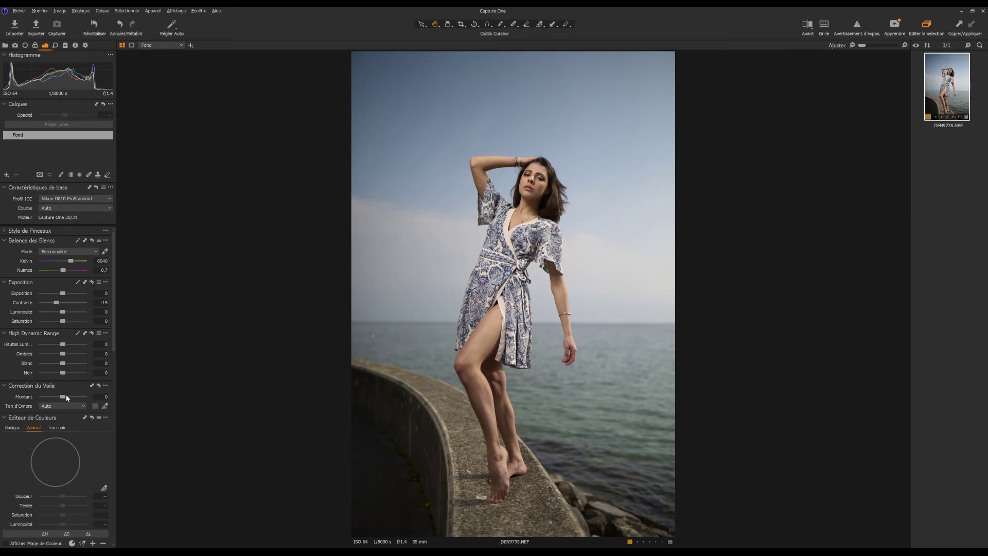
left_click_drag(66, 396, 78, 401)
left_click(106, 406)
left_click(510, 224)
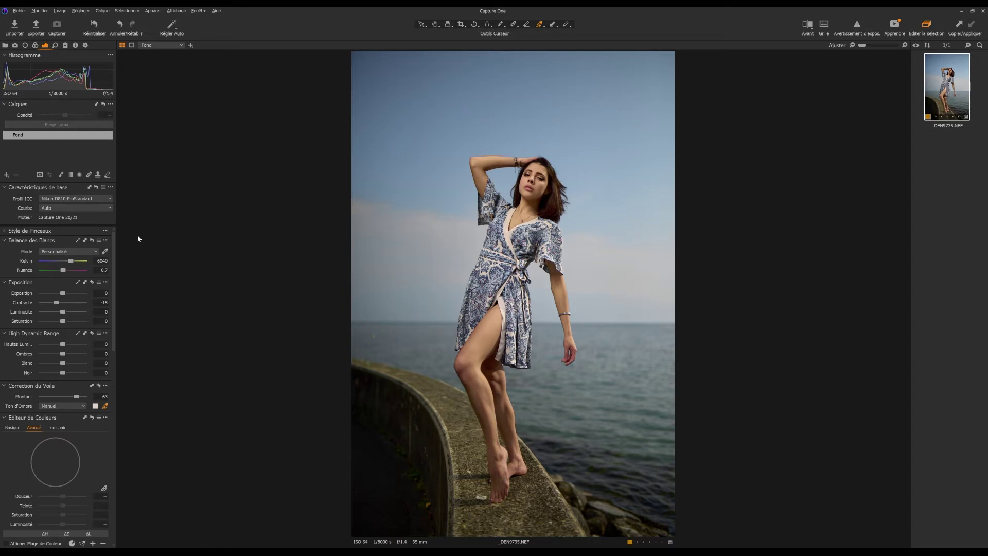
Straighten the photo along the sea horizon with the freehand rotation tool (Pivoter à Main Levée).
left_click(475, 25)
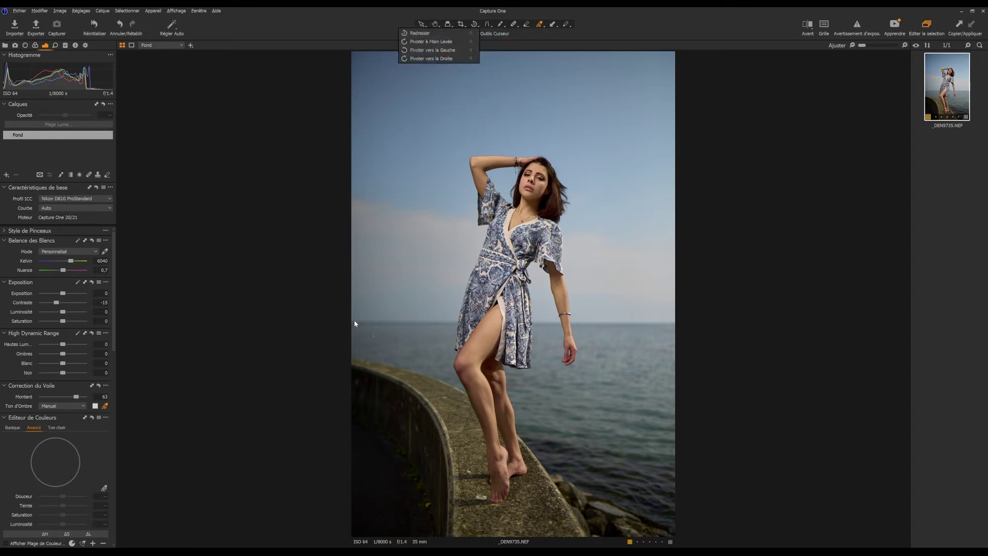
left_click(430, 41)
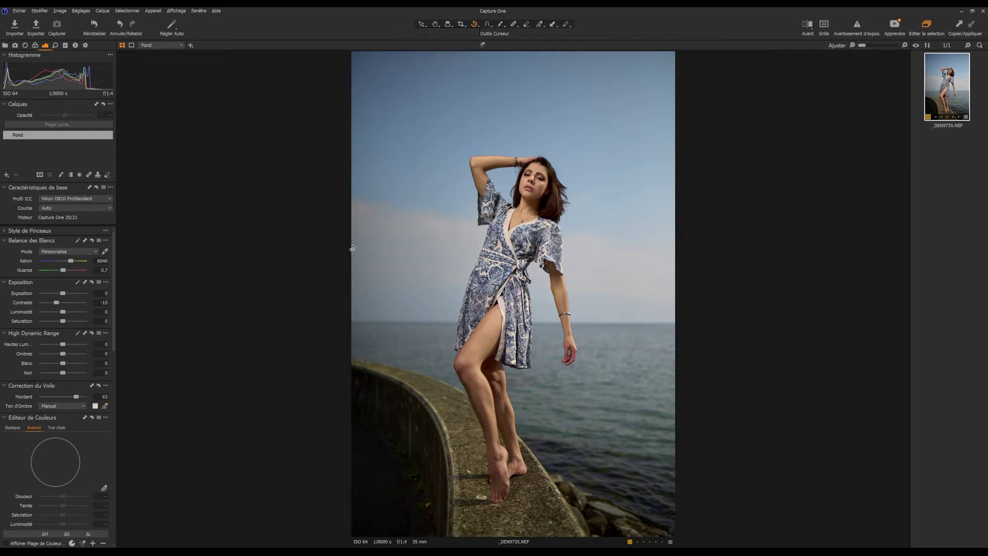
left_click_drag(354, 321, 716, 321)
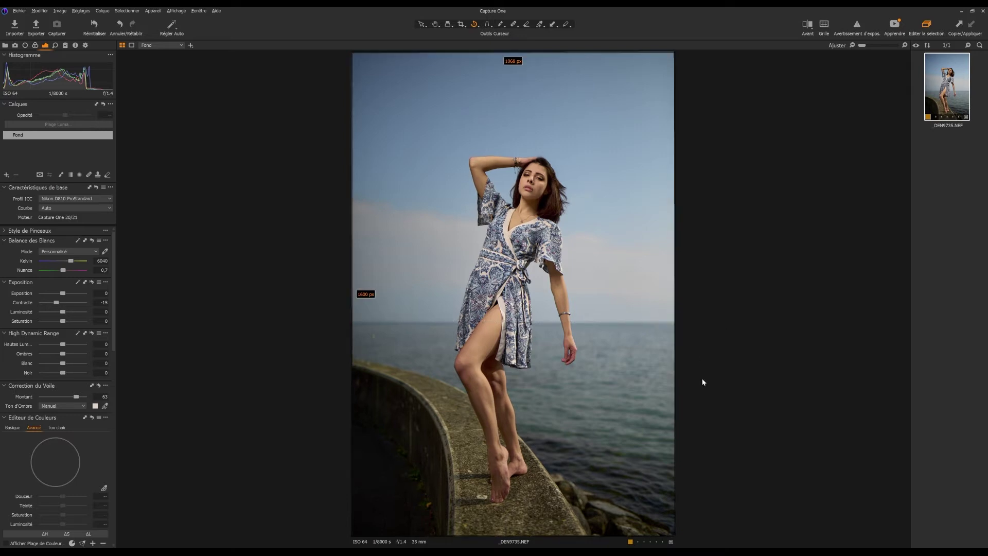
Crop the photo to the 4x5 ratio, reposition the frame around the model and apply the crop.
left_click(463, 27)
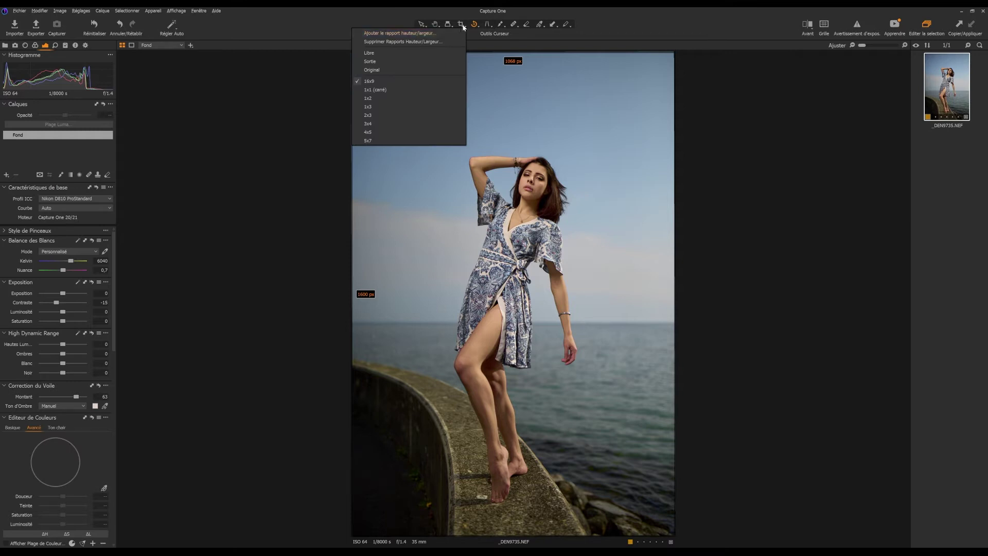
left_click(371, 133)
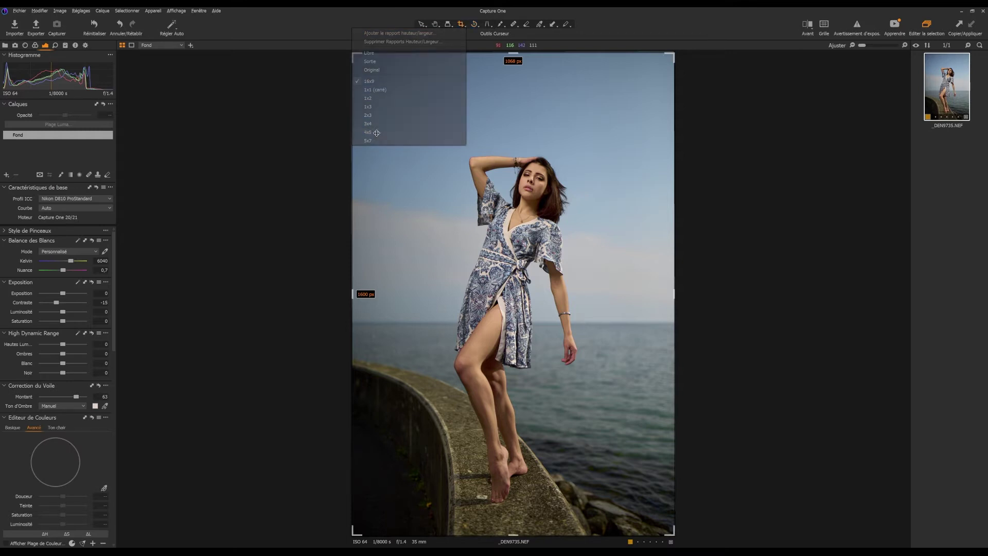
left_click(514, 53)
left_click_drag(517, 194, 516, 182)
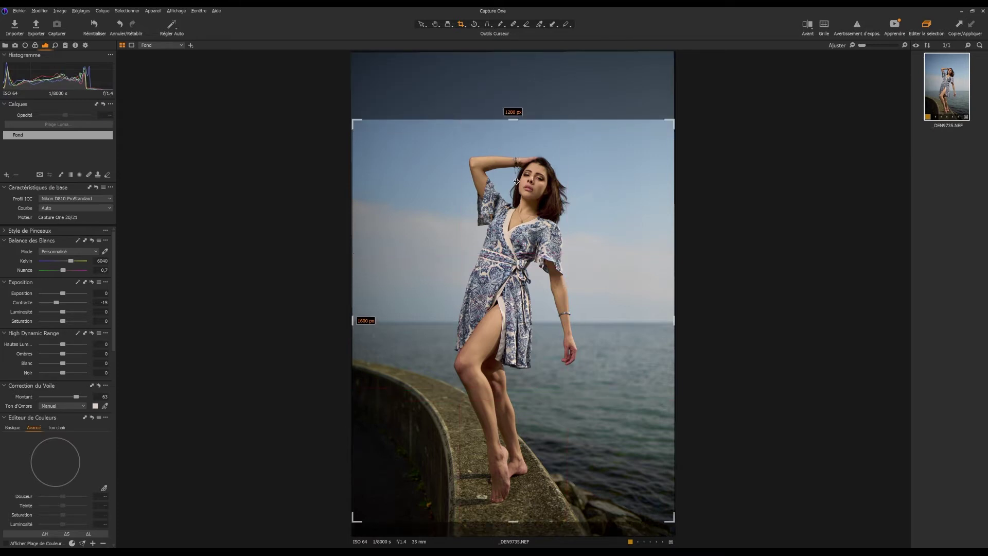
left_click(435, 24)
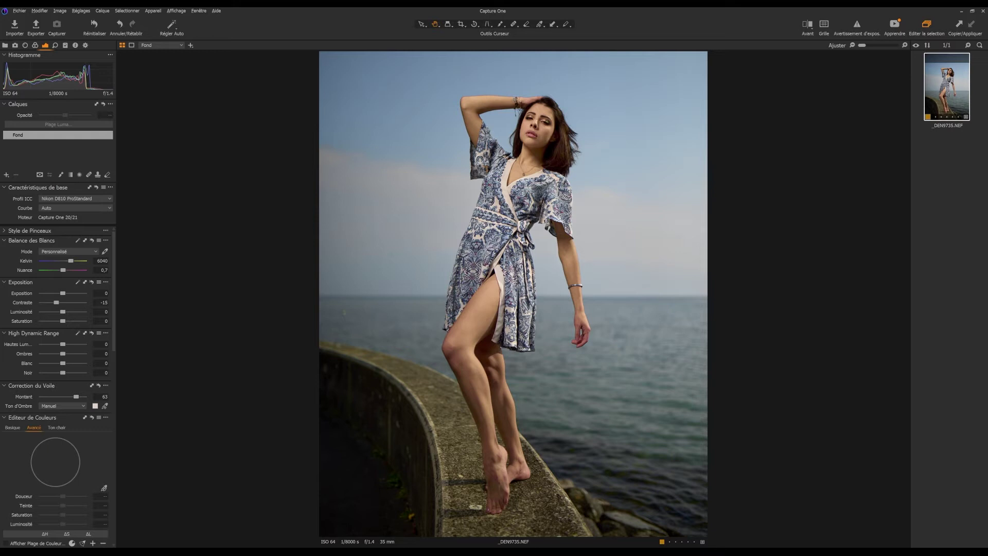
Sample the model's skin on the forehead with the skin tone colour editor and display the selected colour range.
left_click(28, 418)
left_click(4, 419)
left_click(57, 427)
left_click(105, 489)
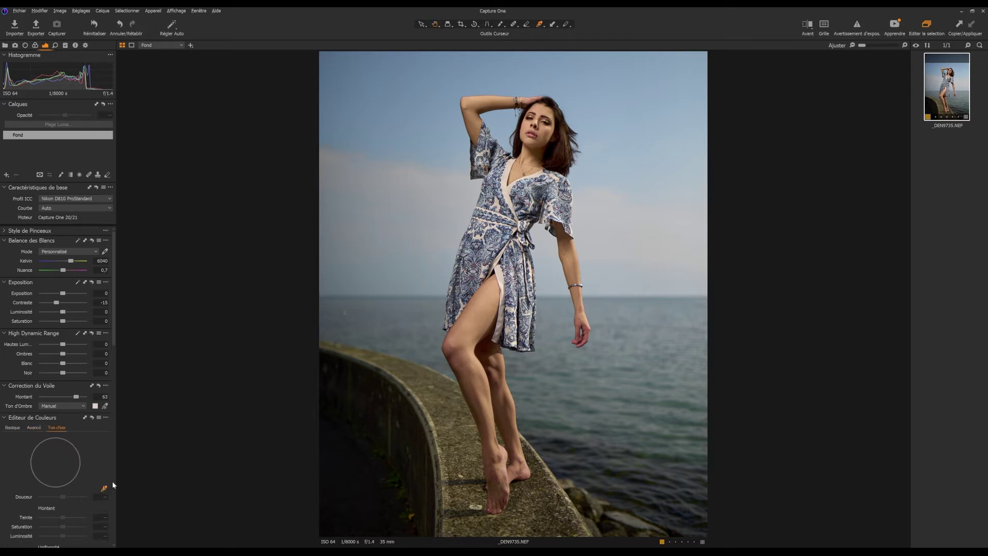
left_click_drag(114, 333, 115, 379)
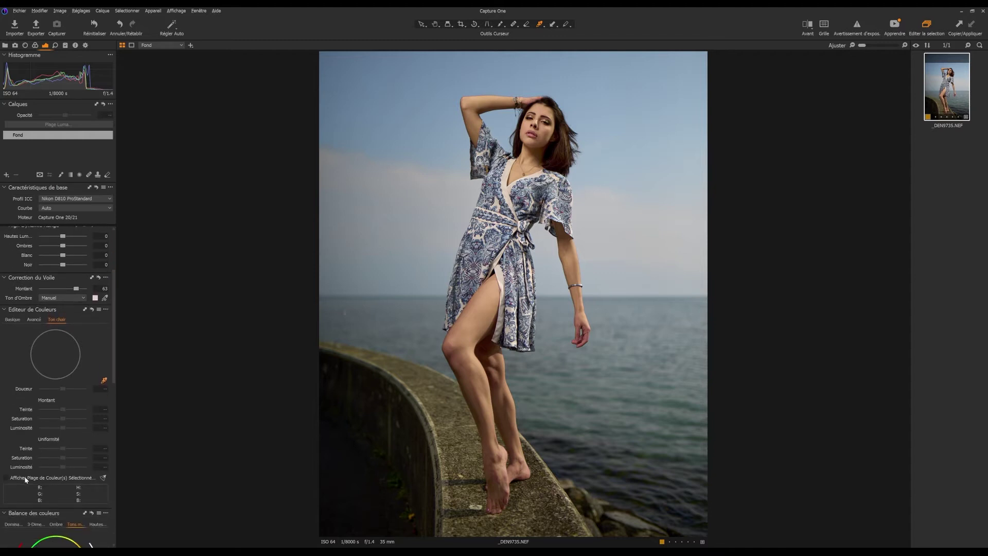
left_click(542, 107)
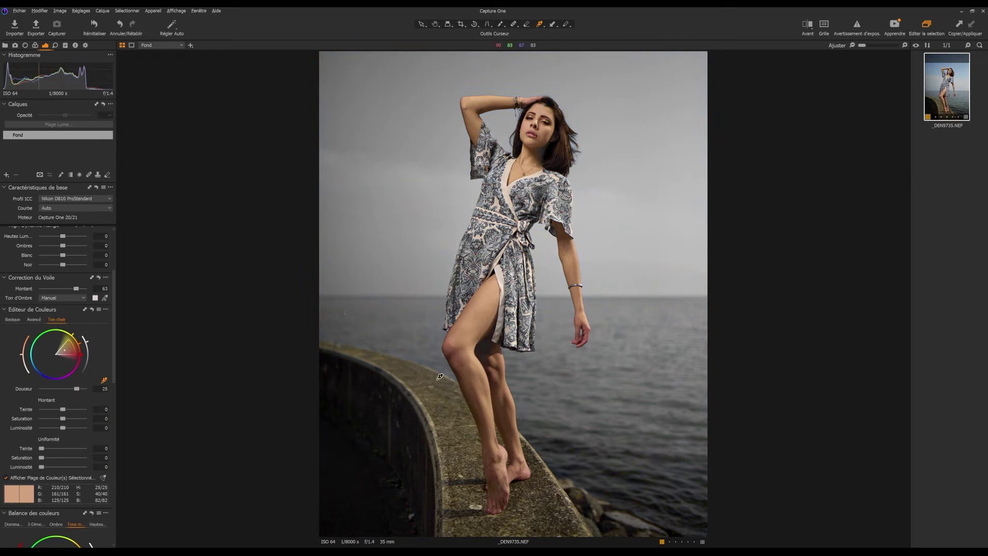
left_click(462, 409)
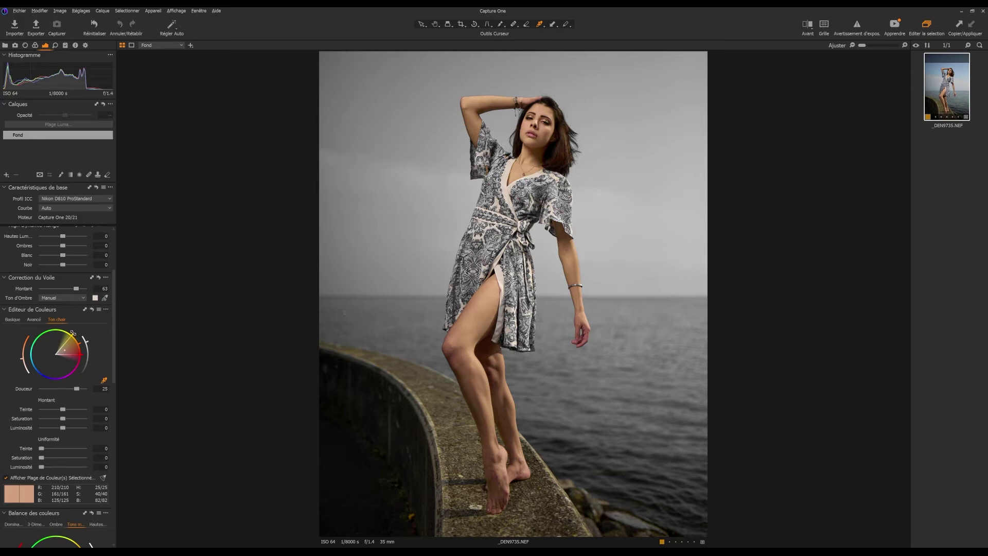
Narrow the skin tone's hue range on its yellow side and create a layer mask from the selection.
left_click_drag(73, 333, 81, 338)
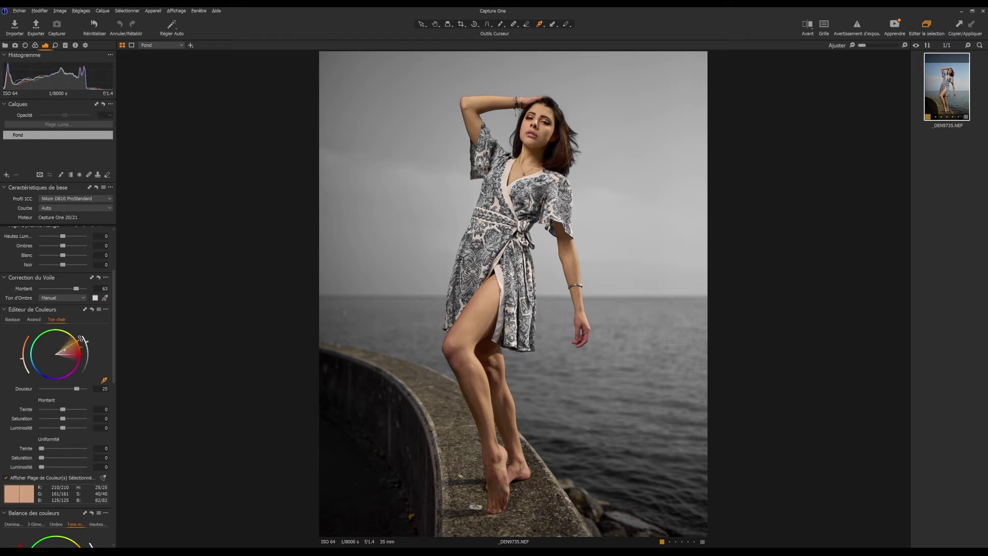
left_click(106, 310)
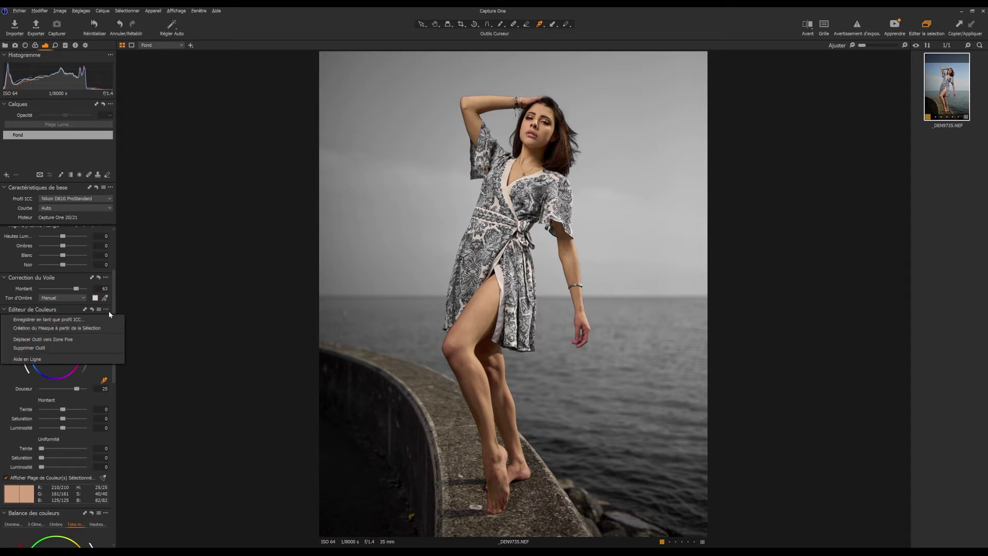
left_click(106, 330)
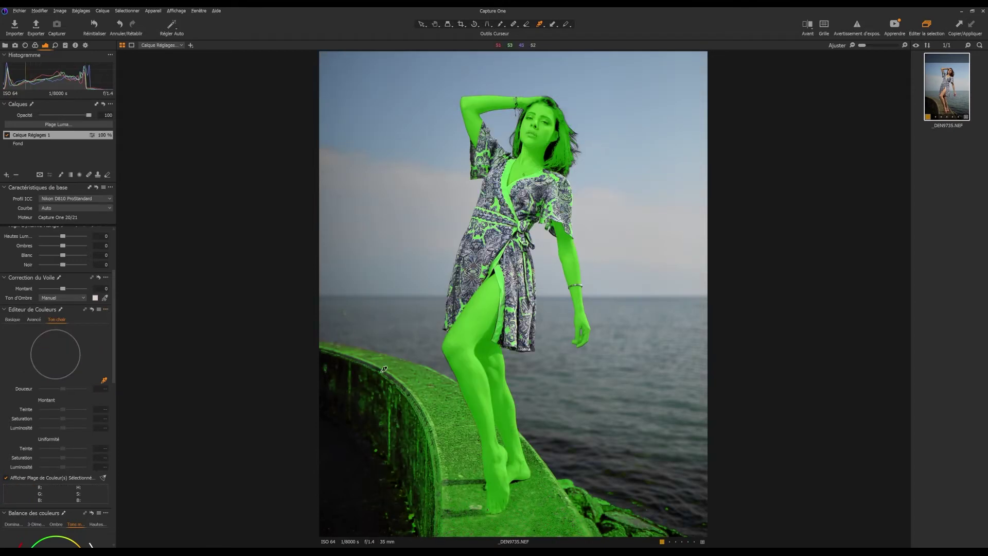
Erase the layer mask from the concrete wall, the rocks and the ground beside the model's left-hand leg outline and feet.
left_click(107, 174)
mouse_move(325, 365)
left_mouse_down()
mouse_move(329, 408)
mouse_move(350, 383)
mouse_move(348, 357)
mouse_move(337, 427)
mouse_move(363, 423)
mouse_move(335, 347)
mouse_move(363, 380)
mouse_move(390, 464)
mouse_move(366, 342)
mouse_move(361, 483)
mouse_move(407, 519)
mouse_move(431, 509)
mouse_move(408, 353)
mouse_move(432, 435)
mouse_move(430, 374)
mouse_move(456, 436)
mouse_move(447, 419)
mouse_move(436, 442)
mouse_move(434, 543)
left_mouse_up()
mouse_move(460, 537)
left_mouse_down()
mouse_move(559, 539)
mouse_move(512, 528)
mouse_move(522, 525)
mouse_move(519, 488)
mouse_move(530, 490)
mouse_move(522, 522)
mouse_move(614, 518)
mouse_move(609, 535)
mouse_move(621, 540)
mouse_move(672, 507)
mouse_move(583, 487)
mouse_move(563, 500)
mouse_move(594, 502)
mouse_move(582, 515)
mouse_move(549, 521)
mouse_move(522, 503)
left_mouse_up()
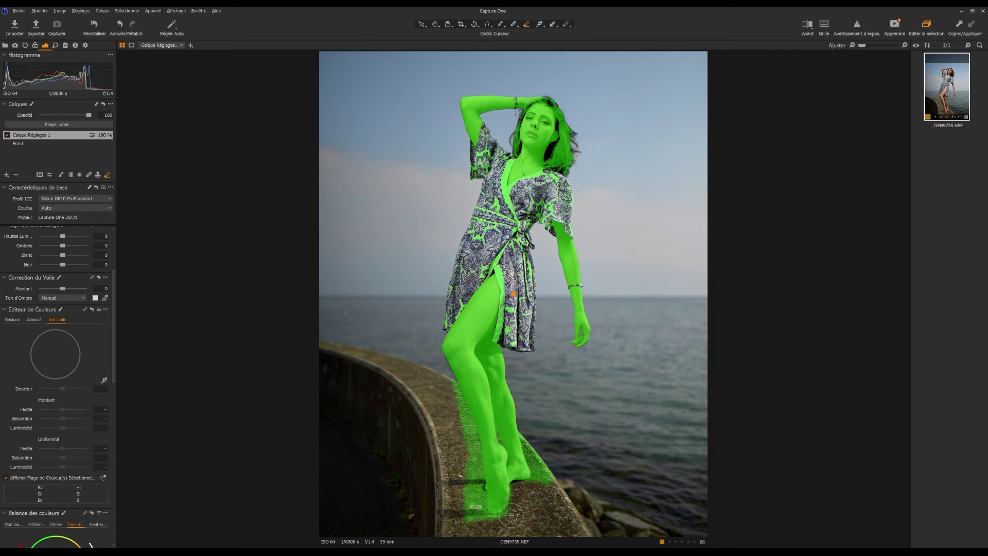
mouse_move(447, 410)
left_mouse_down()
mouse_move(440, 383)
mouse_move(453, 409)
left_mouse_up()
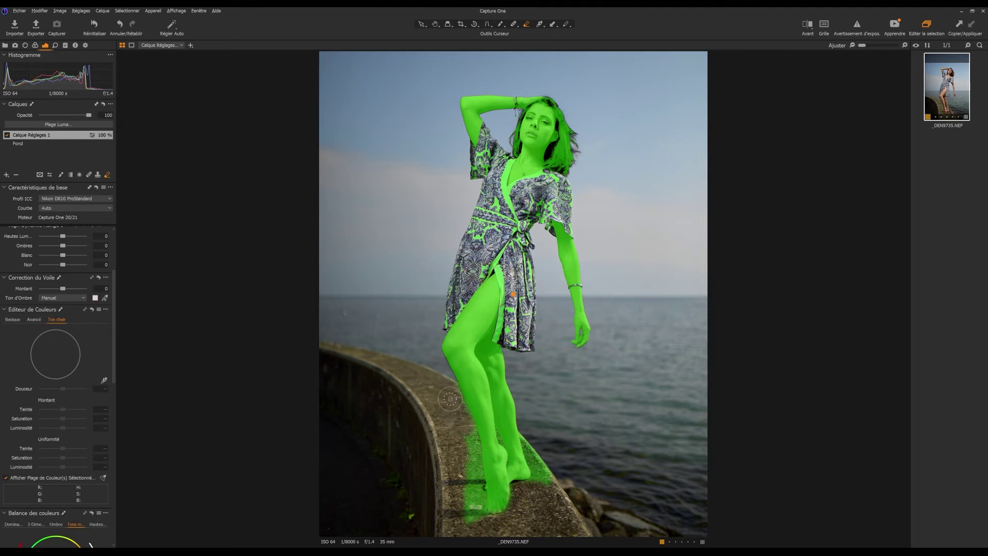
mouse_move(470, 442)
left_mouse_down()
mouse_move(473, 524)
mouse_move(471, 496)
left_mouse_up()
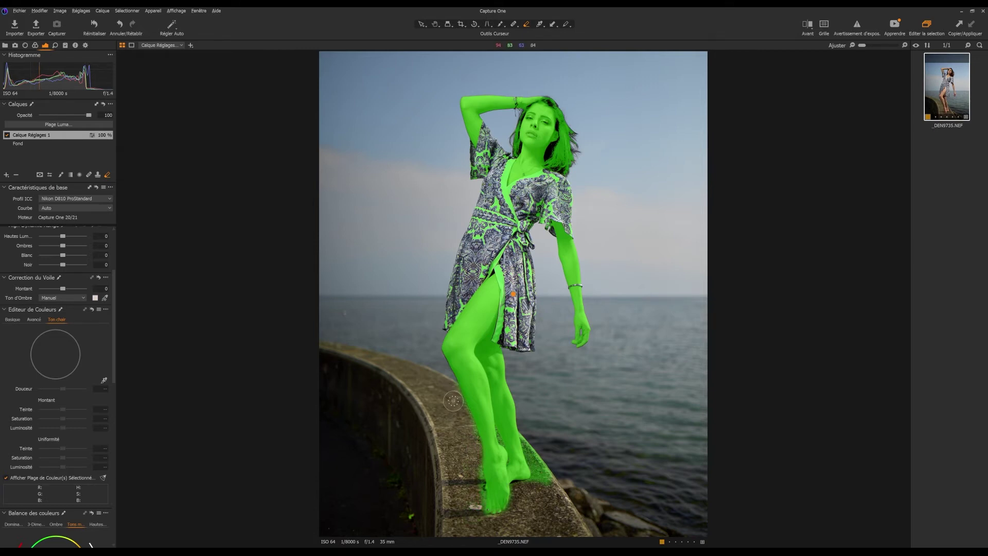
Compare the photo with and without the mask overlay and erase the remaining mask on the concrete right of the feet.
key("m")
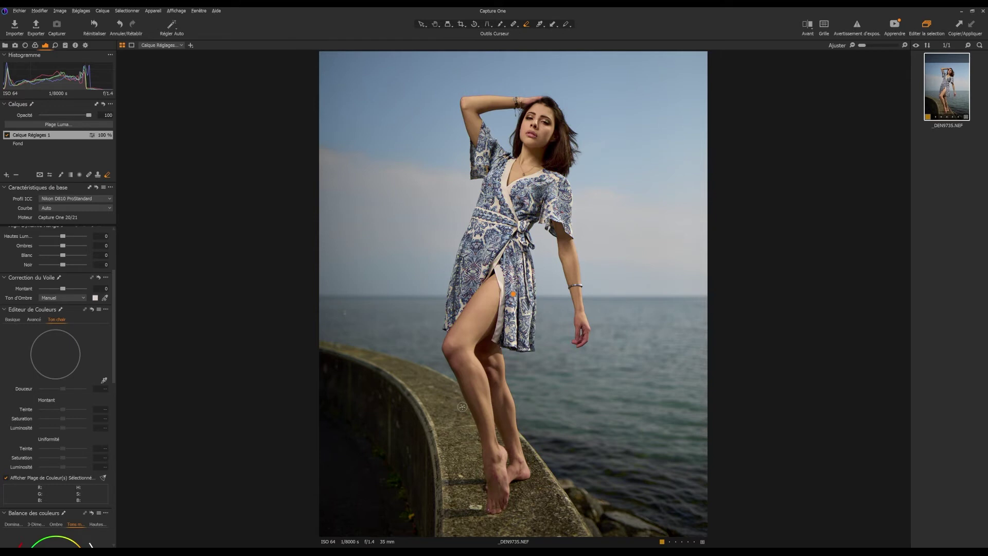
key("m")
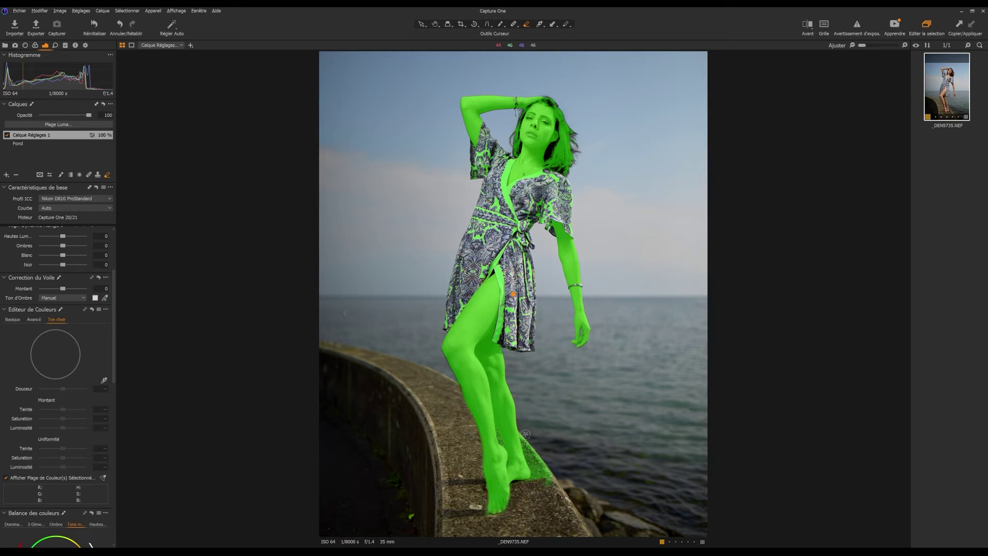
mouse_move(523, 445)
left_mouse_down()
mouse_move(527, 482)
mouse_move(534, 450)
mouse_move(551, 488)
mouse_move(539, 453)
left_mouse_up()
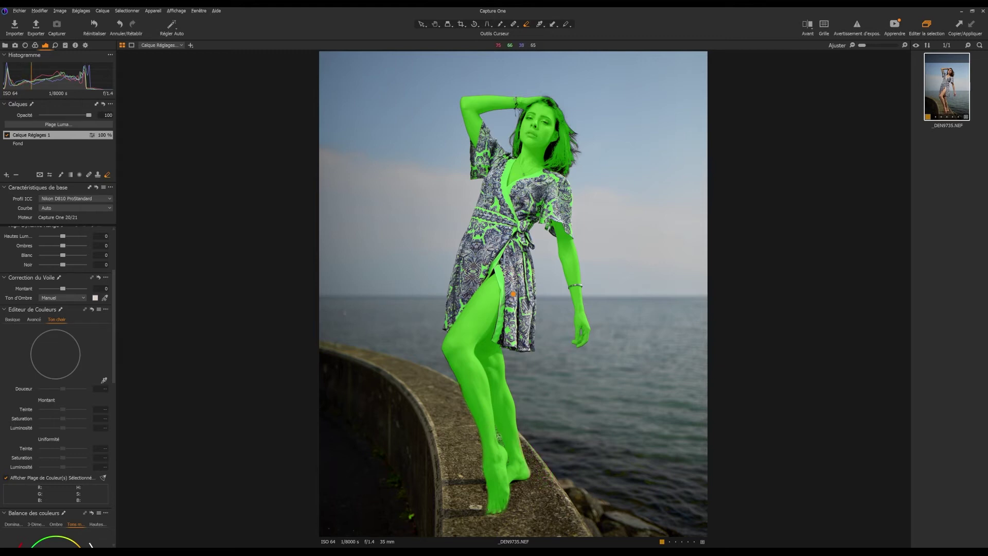
key("m")
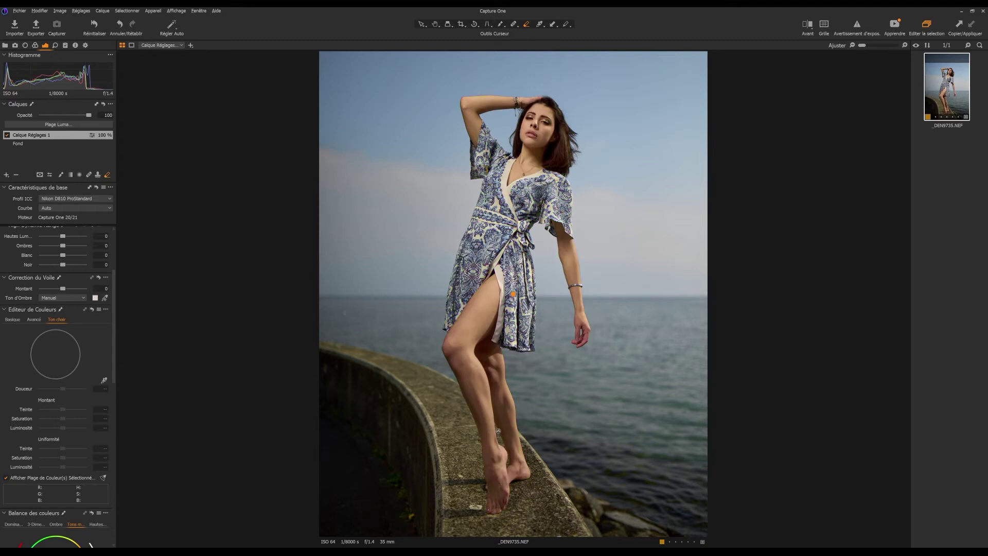
key("m")
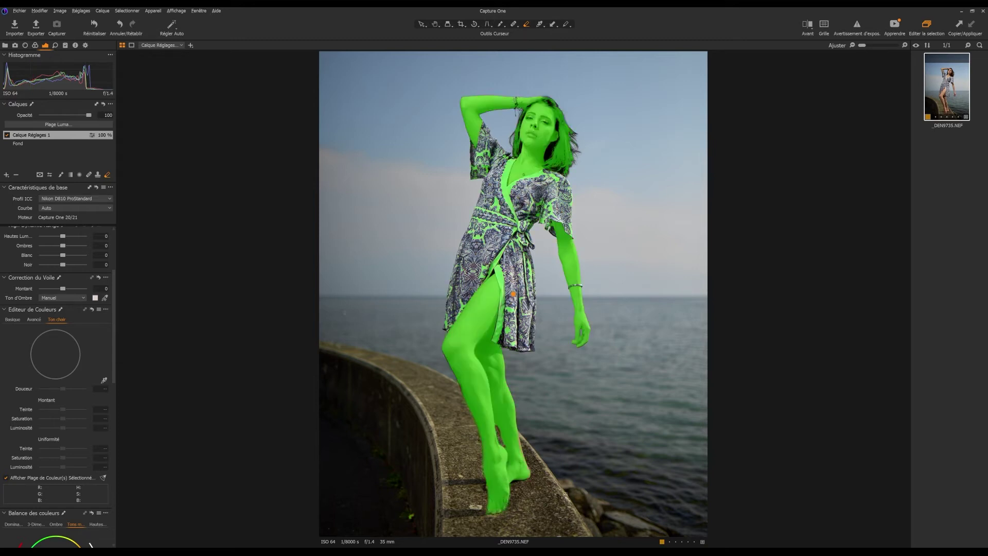
Erase the mask from the model's hair, eyes and lips, checking the photo with the mask overlay hidden.
mouse_move(525, 111)
left_mouse_down()
mouse_move(515, 151)
mouse_move(516, 140)
left_mouse_up()
mouse_move(544, 100)
left_mouse_down()
mouse_move(564, 133)
mouse_move(546, 160)
mouse_move(568, 138)
mouse_move(568, 170)
mouse_move(566, 147)
mouse_move(569, 161)
left_mouse_up()
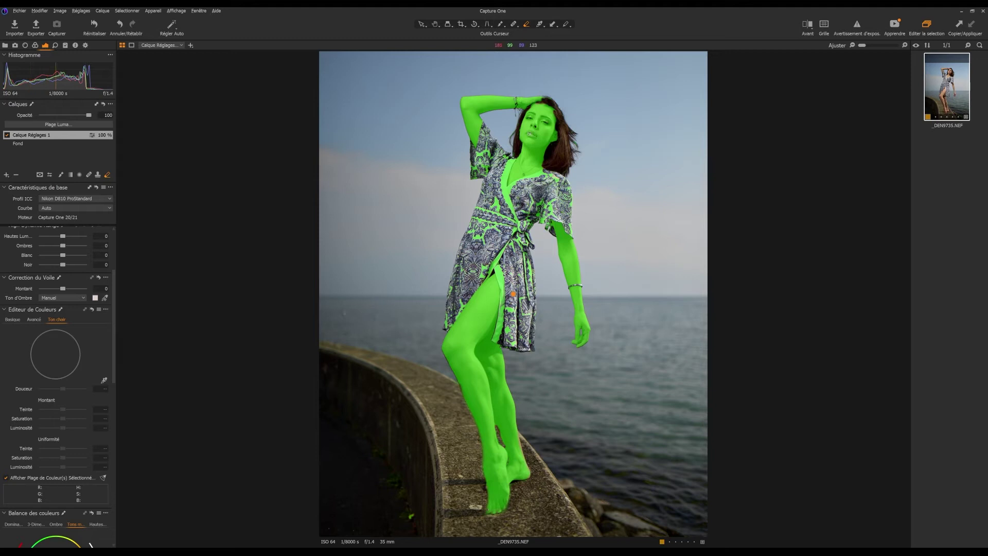
key("m")
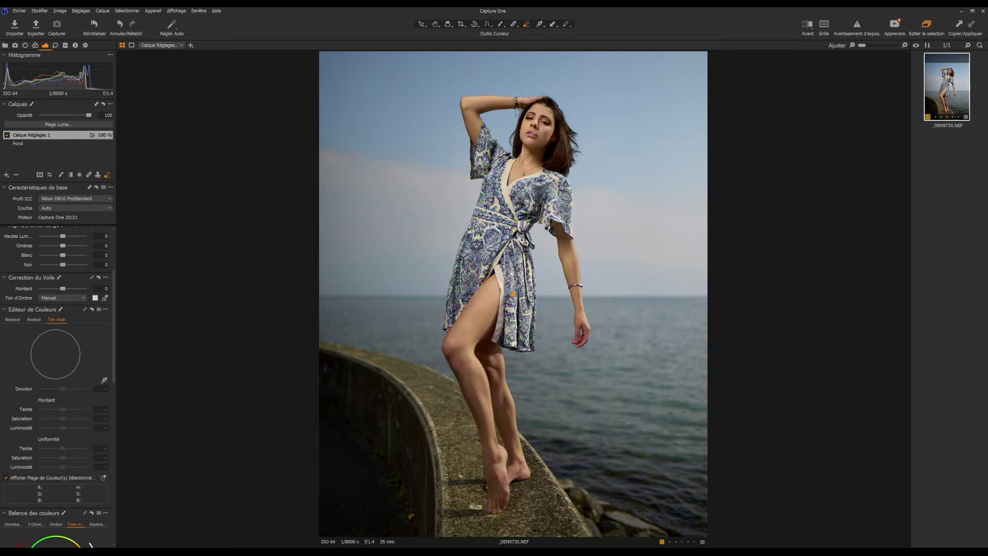
key("m")
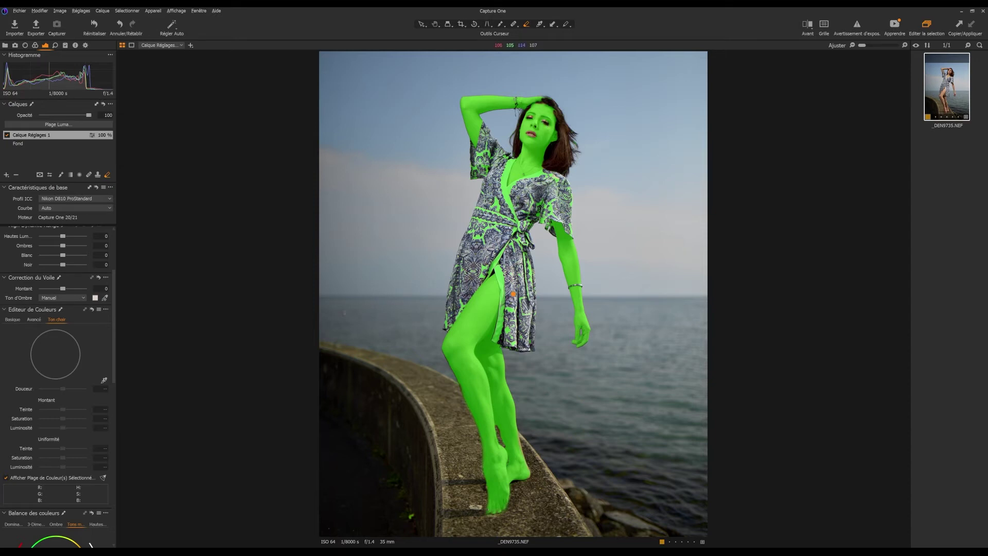
key("m")
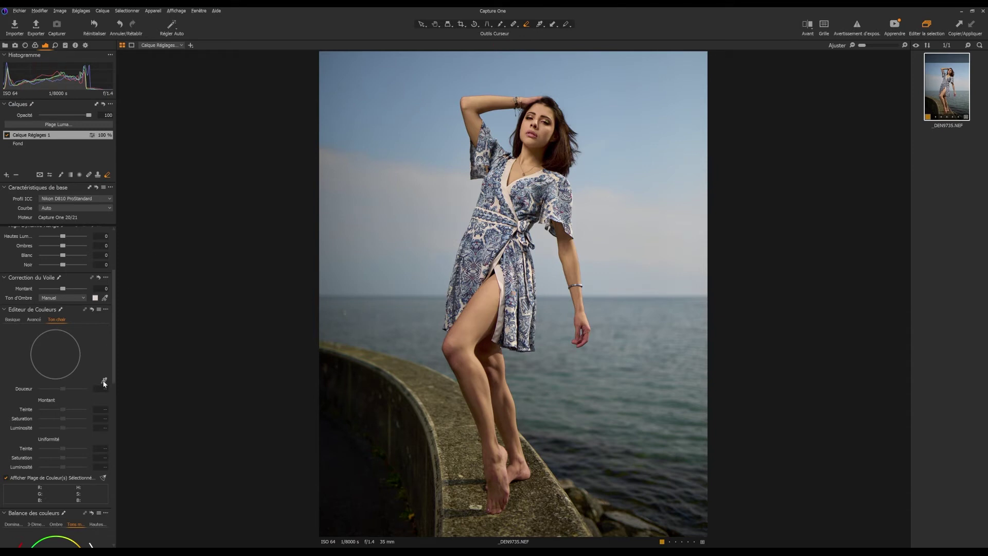
Sample the forehead skin tone on the adjustment layer, hide the colour range preview and set uniformity to hue 68, saturation 41 and luminosity 16.
left_click(540, 110)
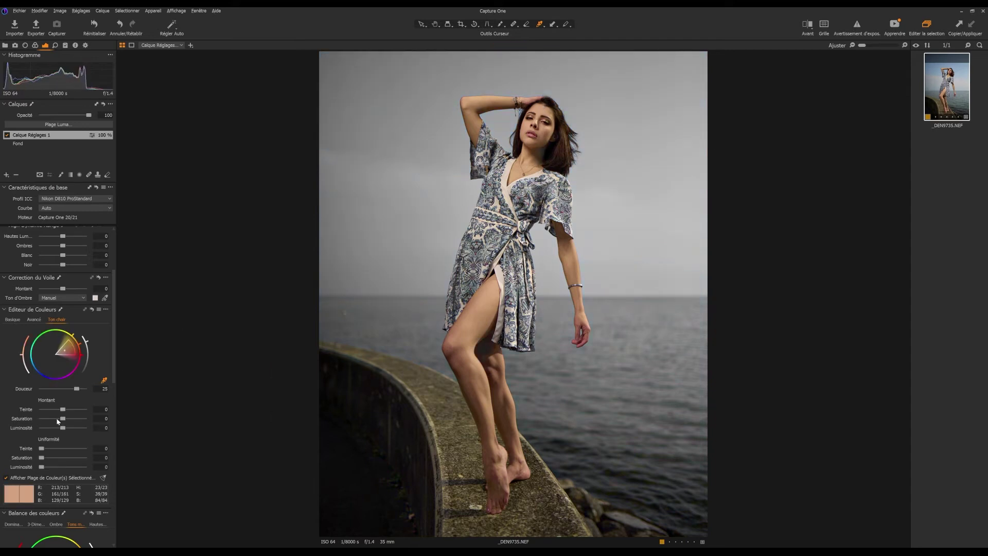
left_click(41, 479)
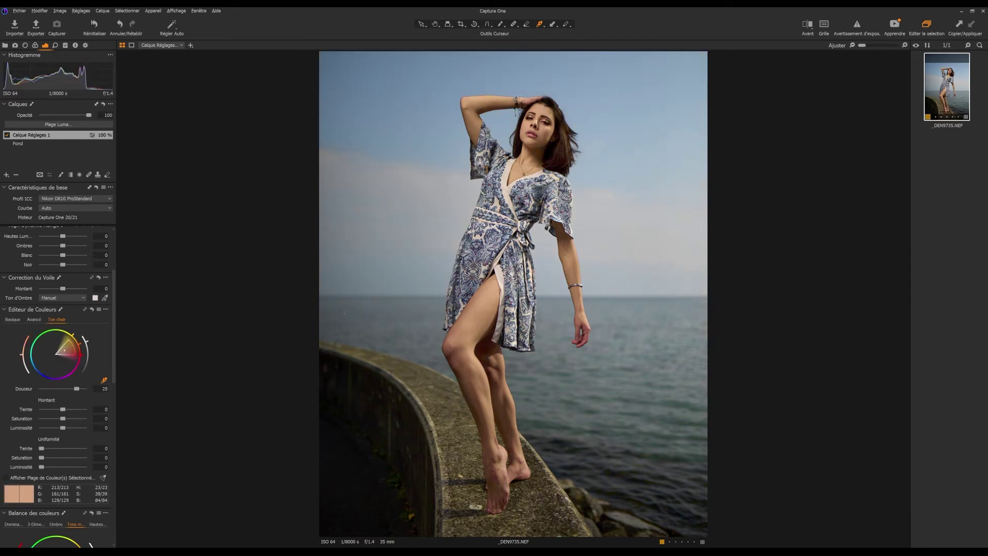
left_click_drag(63, 448, 47, 470)
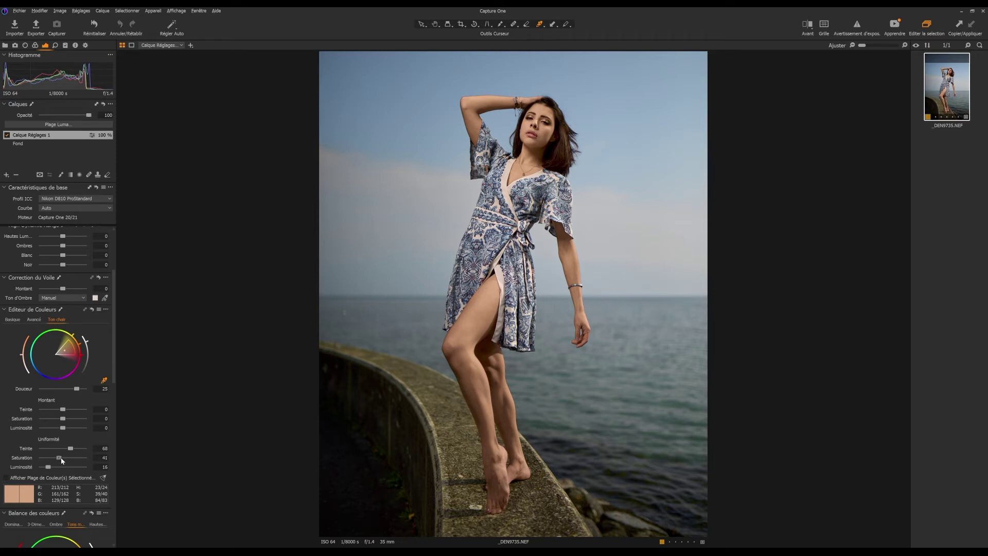
Set the skin tone amount on the masked layer to hue -1.1, saturation -3.3 and luminosity 4.5.
left_click_drag(62, 428, 81, 419)
left_click(60, 410)
left_click_drag(60, 412, 59, 412)
left_click(74, 419)
left_click_drag(74, 419, 64, 418)
Set the skin layer's High Dynamic Range to highlights 33, shadows -18, white -16 and black 33, and compare with the layer switched off.
scroll(114, 263, "up", 5)
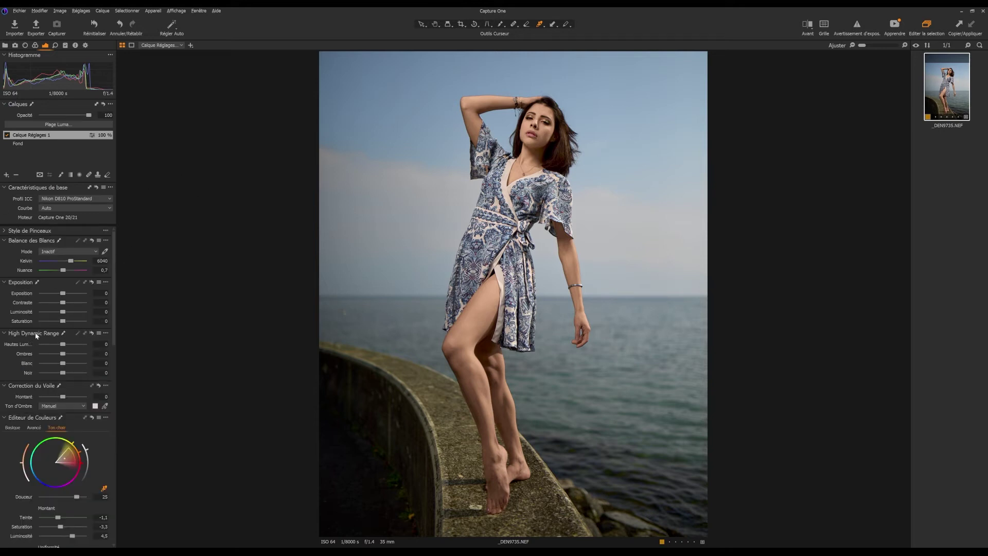
mouse_move(63, 345)
left_mouse_down()
mouse_move(81, 346)
mouse_move(66, 345)
mouse_move(94, 363)
mouse_move(59, 366)
mouse_move(64, 374)
mouse_move(69, 347)
mouse_move(59, 354)
left_mouse_up()
double_click(67, 348)
left_click(7, 135)
left_click(8, 135)
On the background layer, reset the colour editor, sample the sky beside the model's hair and preview the selected colour range.
left_click(37, 145)
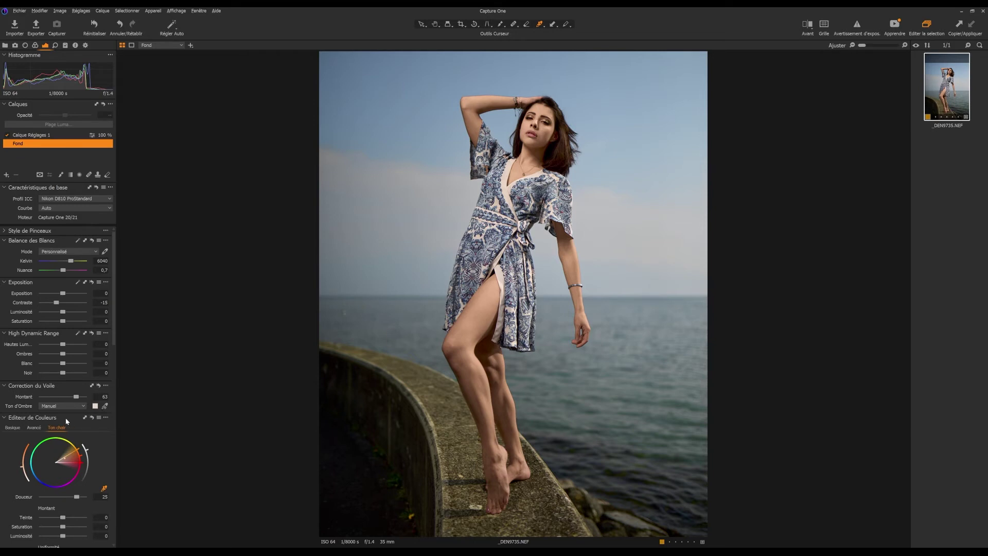
left_click(92, 418)
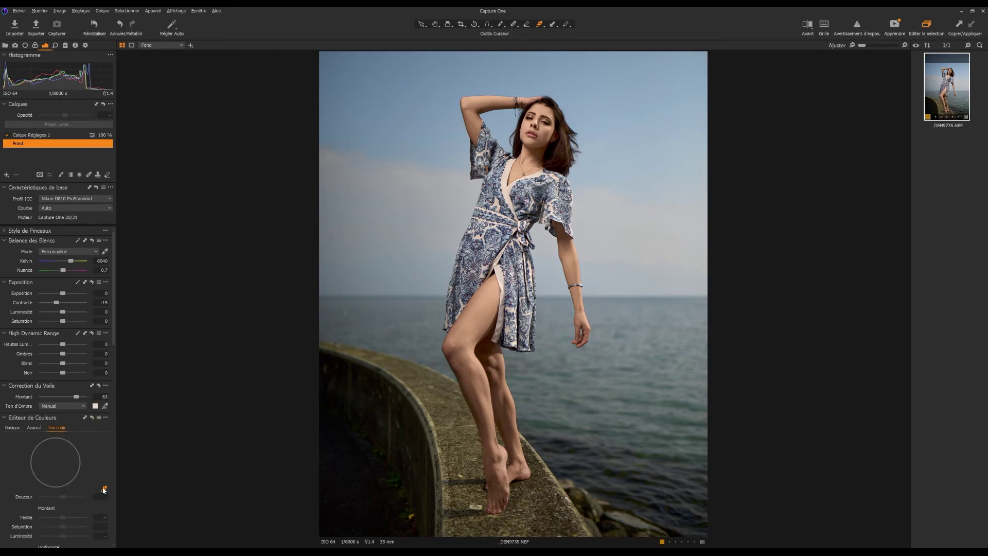
left_click(596, 174)
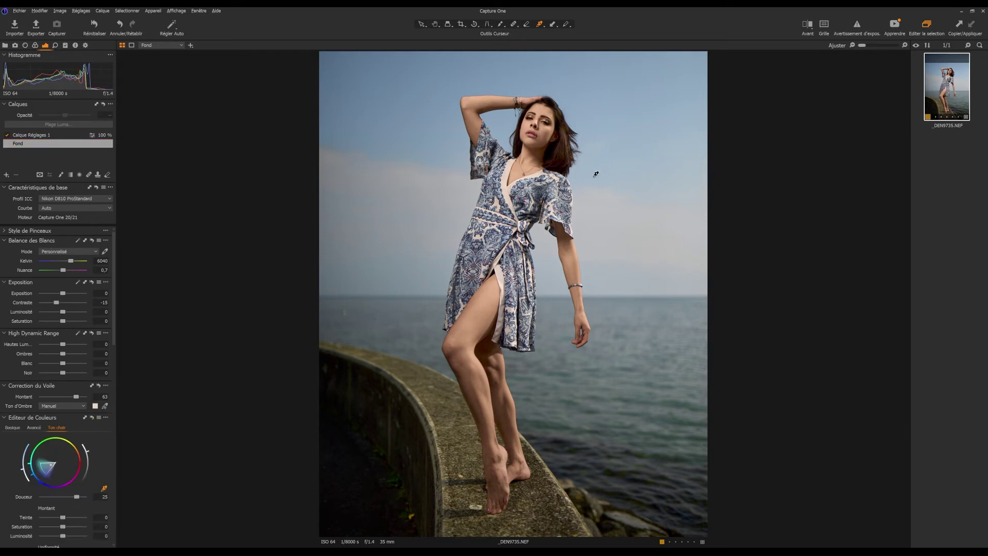
left_click(114, 379)
left_click(37, 264)
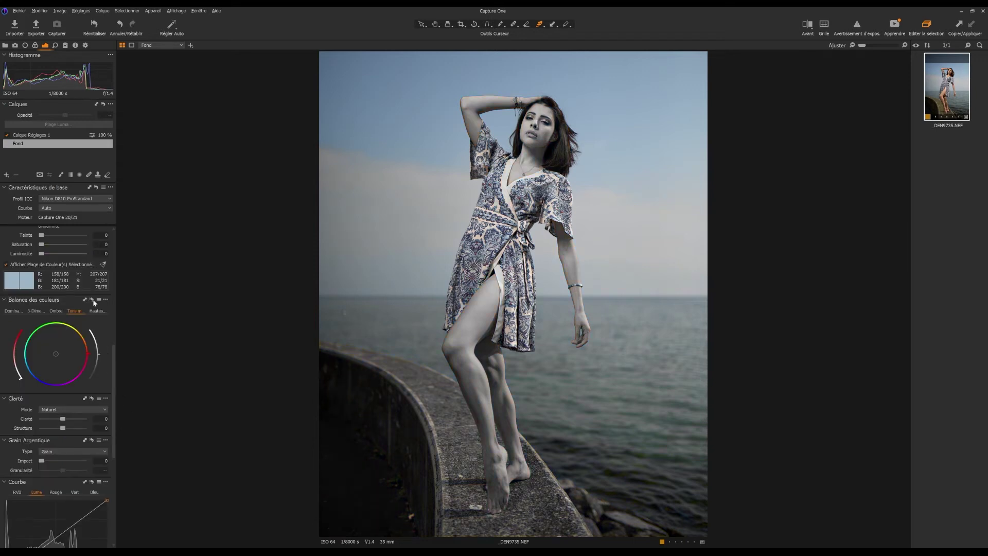
left_click_drag(115, 350, 126, 293)
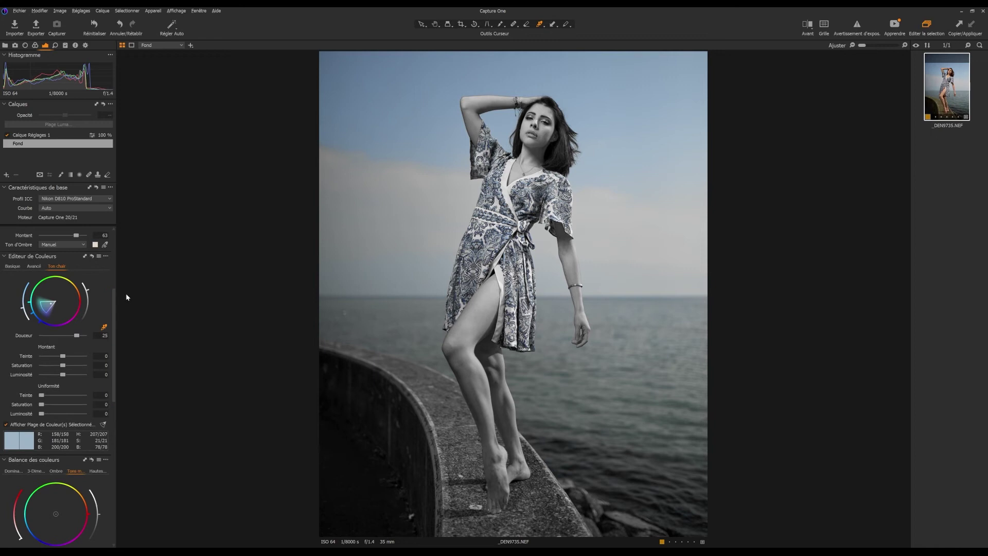
Widen the sampled range to cover more of the sky and sea colours and create a masked layer from it.
left_click_drag(44, 310, 32, 291)
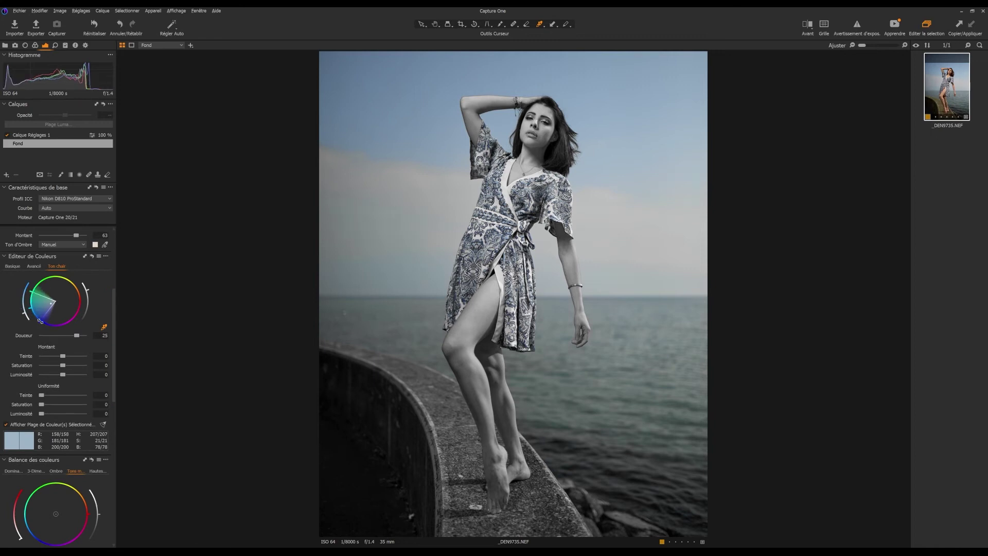
mouse_move(51, 326)
left_mouse_down()
mouse_move(38, 323)
mouse_move(45, 327)
left_mouse_up()
left_click(106, 256)
left_click(93, 281)
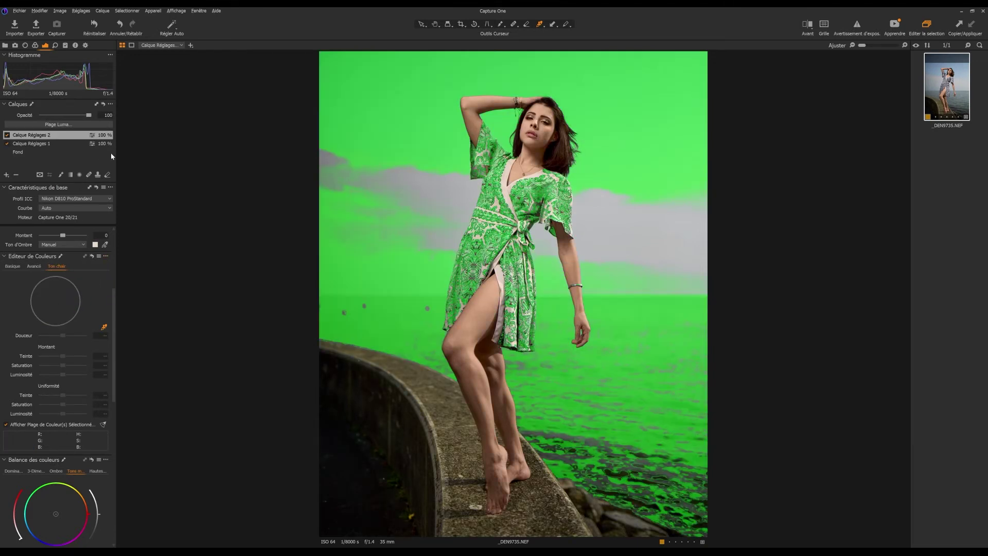
Erase the sky mask from the dress's sleeves, the outer bodice and the side parts of the skirt.
left_click(107, 174)
key("m")
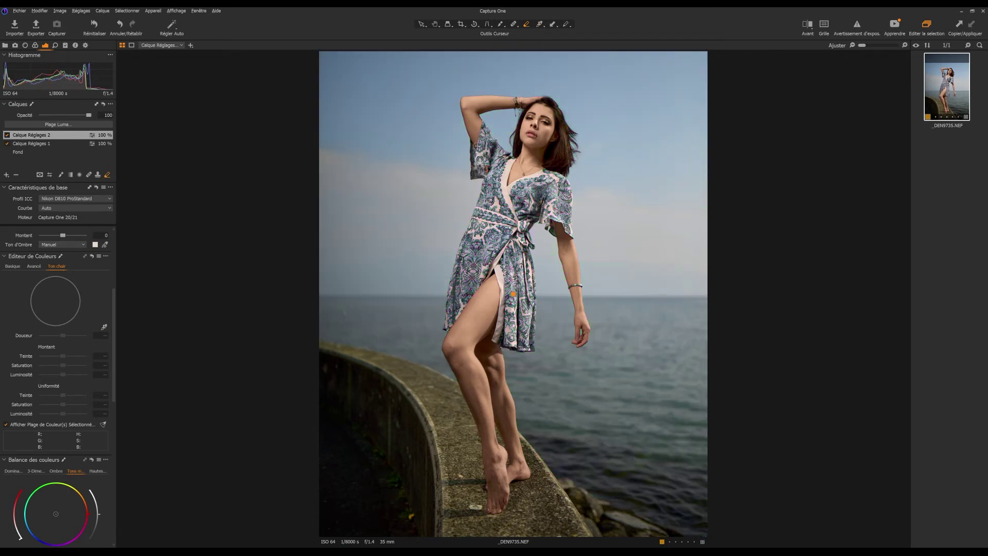
key("m")
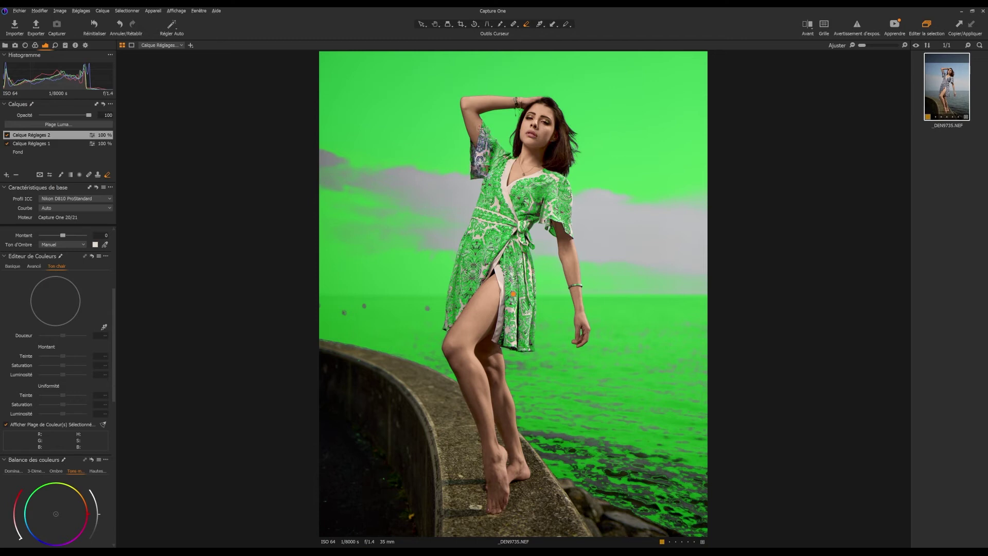
mouse_move(491, 140)
left_mouse_down()
mouse_move(507, 154)
mouse_move(486, 170)
mouse_move(495, 177)
mouse_move(502, 166)
mouse_move(481, 208)
mouse_move(493, 193)
left_mouse_up()
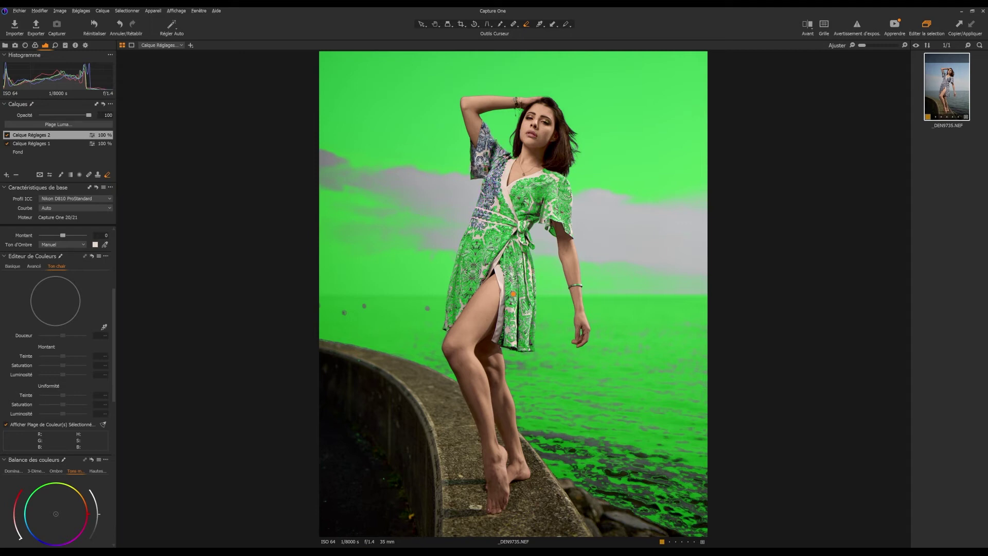
mouse_move(467, 236)
left_mouse_down()
mouse_move(448, 325)
mouse_move(449, 312)
left_mouse_up()
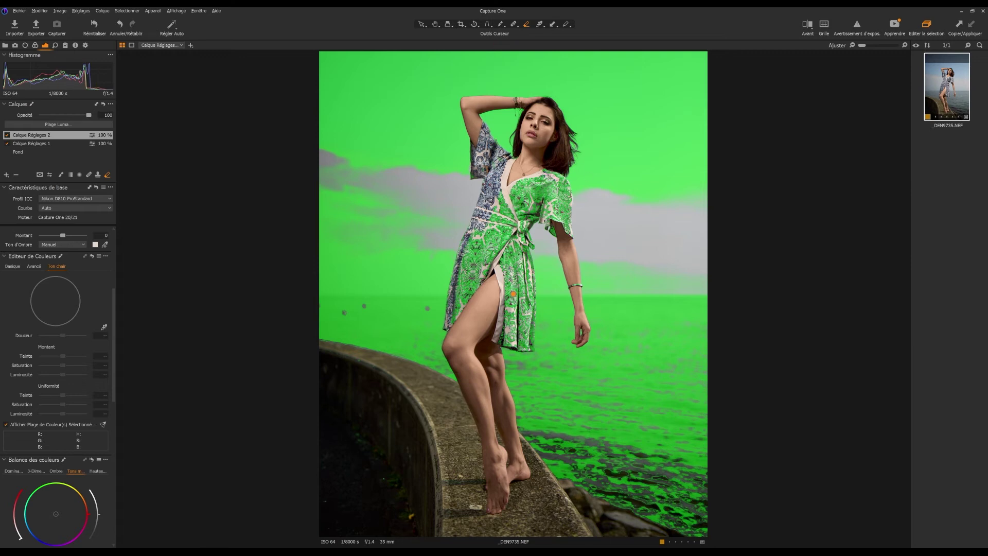
left_click_drag(569, 202, 561, 191)
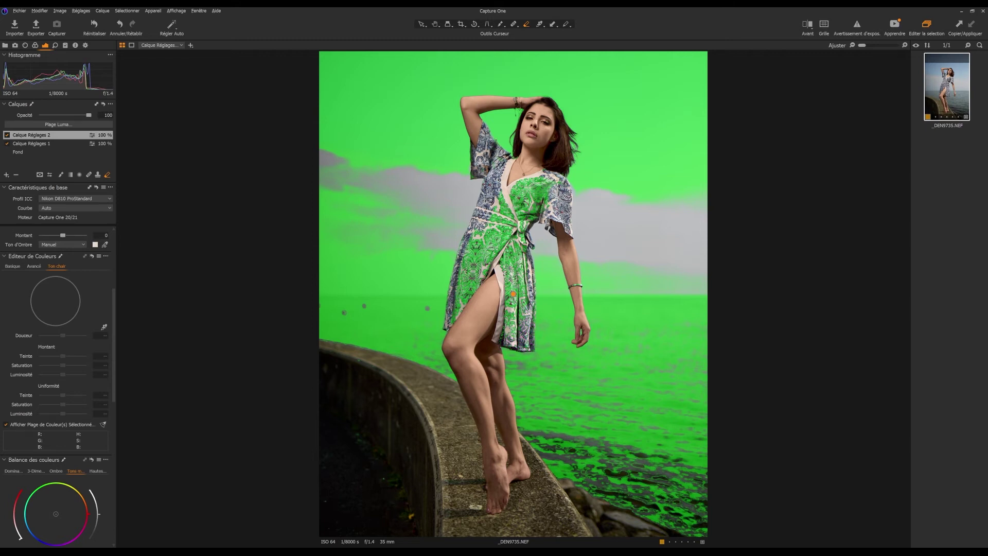
mouse_move(513, 294)
left_mouse_down()
mouse_move(525, 299)
mouse_move(512, 260)
mouse_move(513, 294)
left_mouse_up()
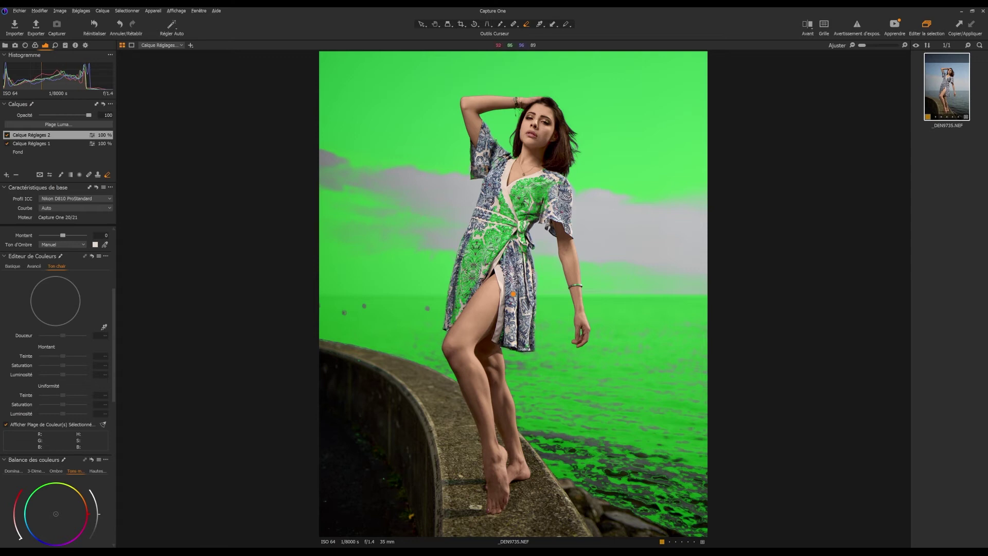
Erase the remaining mask from the dress's bodice, waist and front skirt panel, checking the photo with the overlay hidden.
key("m")
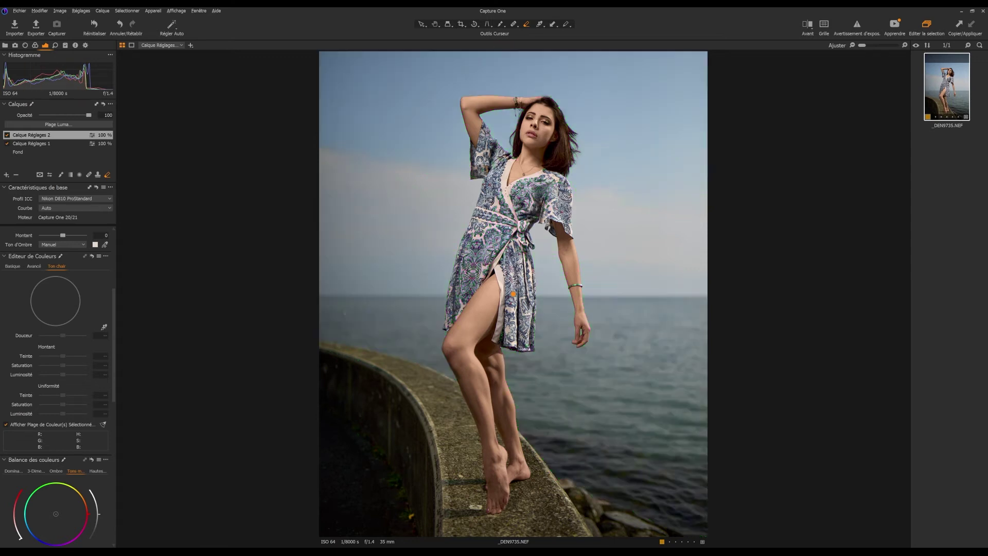
key("m")
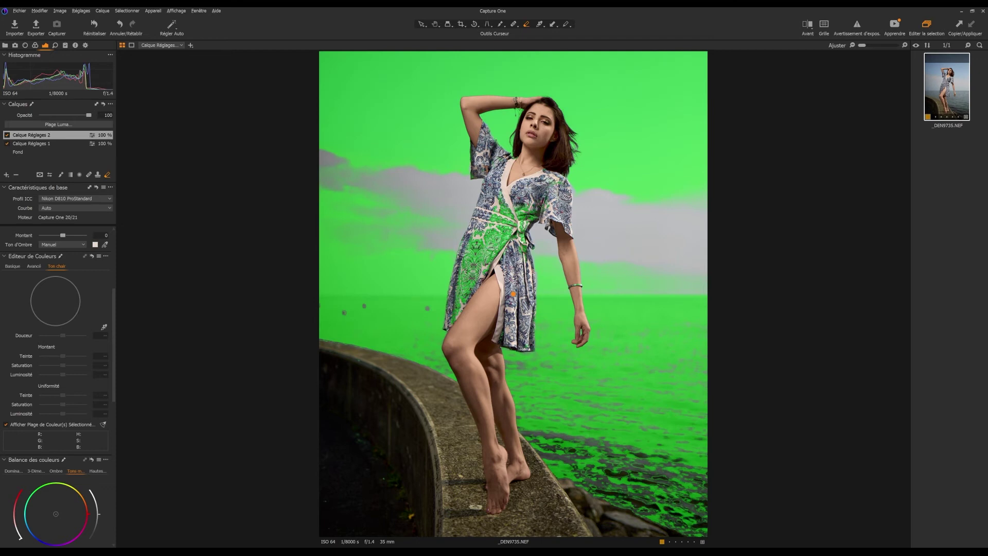
mouse_move(520, 210)
left_mouse_down()
mouse_move(486, 255)
mouse_move(496, 212)
mouse_move(471, 257)
mouse_move(468, 306)
mouse_move(459, 283)
mouse_move(472, 261)
mouse_move(484, 285)
left_mouse_up()
key("m")
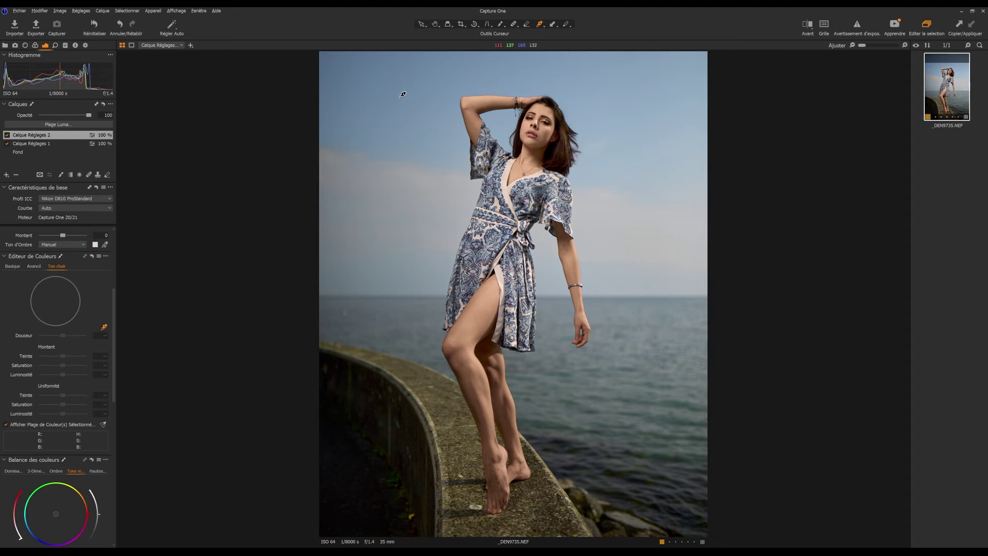
Sample the upper sky's blue; set uniformity to hue 70, saturation 67, luminosity 27 and amount to hue -3, saturation 4, luminosity -6.6.
left_click(393, 80)
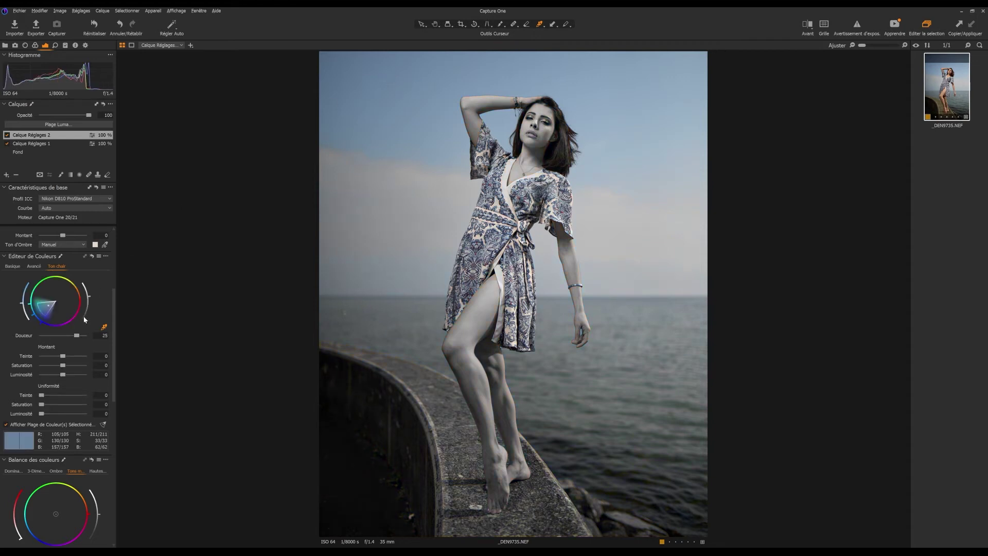
left_click(57, 425)
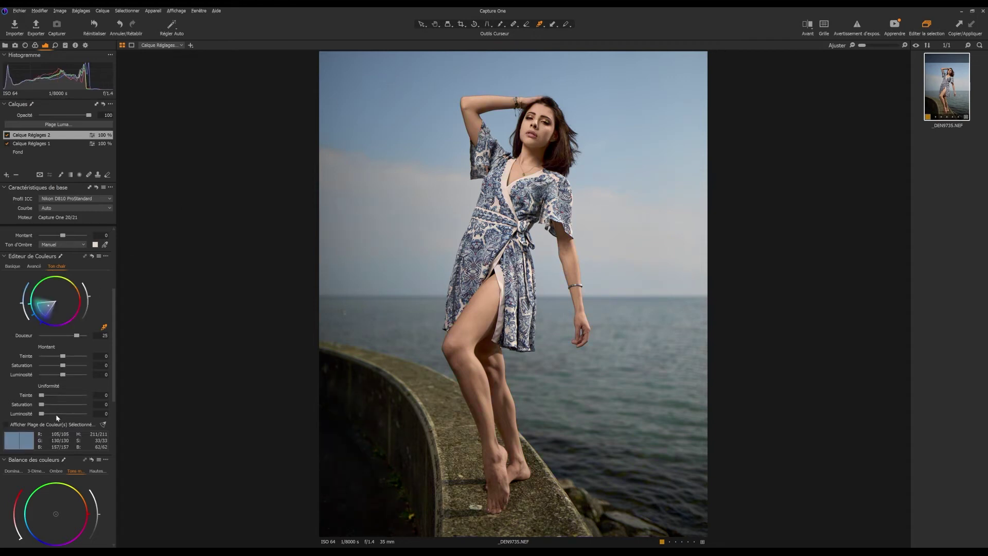
left_click_drag(81, 398, 53, 413)
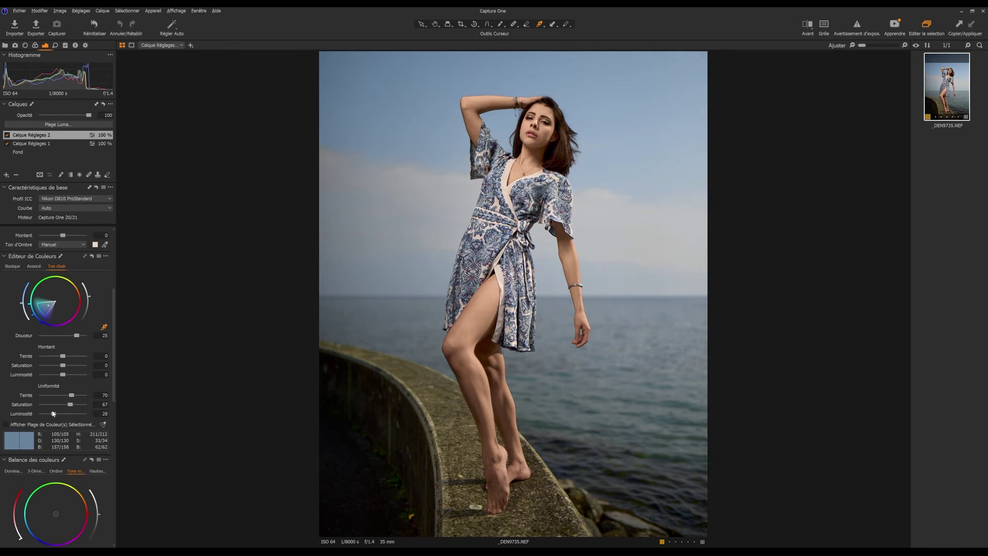
mouse_move(63, 374)
left_mouse_down()
mouse_move(49, 378)
mouse_move(77, 380)
mouse_move(48, 383)
mouse_move(79, 356)
mouse_move(55, 358)
left_mouse_up()
Set the sky and sea layer's highlights to -40, shadows -10, white -27, black 14 and exposure luminosity to -10.
scroll(71, 328, "up", 5)
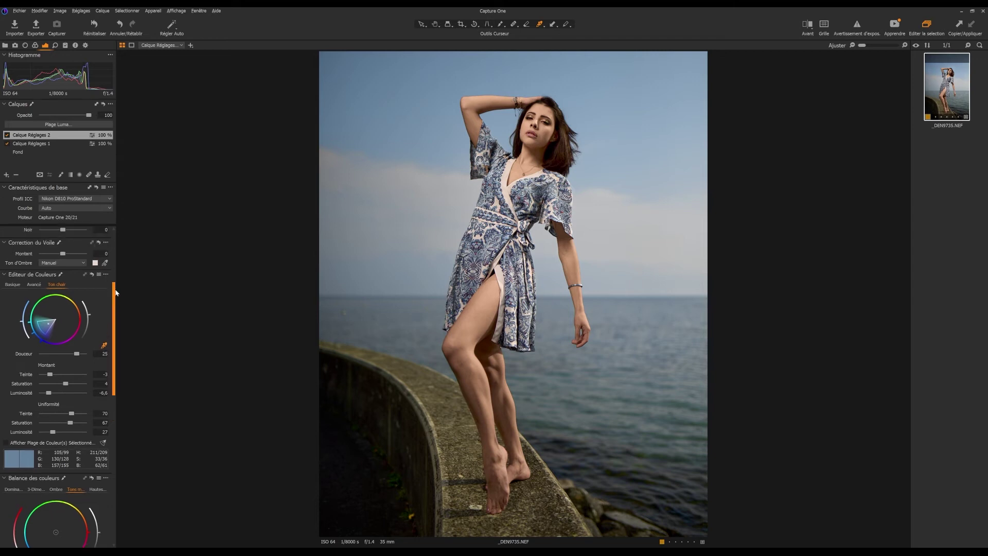
left_click_drag(65, 330, 72, 356)
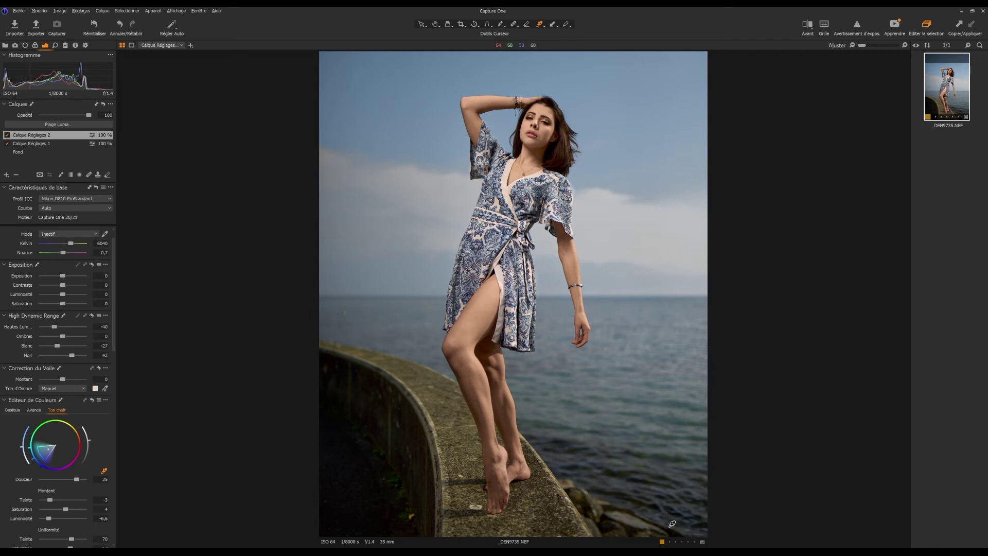
mouse_move(71, 356)
left_mouse_down()
mouse_move(83, 357)
mouse_move(75, 360)
left_mouse_up()
mouse_move(64, 337)
left_mouse_down()
mouse_move(83, 341)
mouse_move(61, 340)
left_mouse_up()
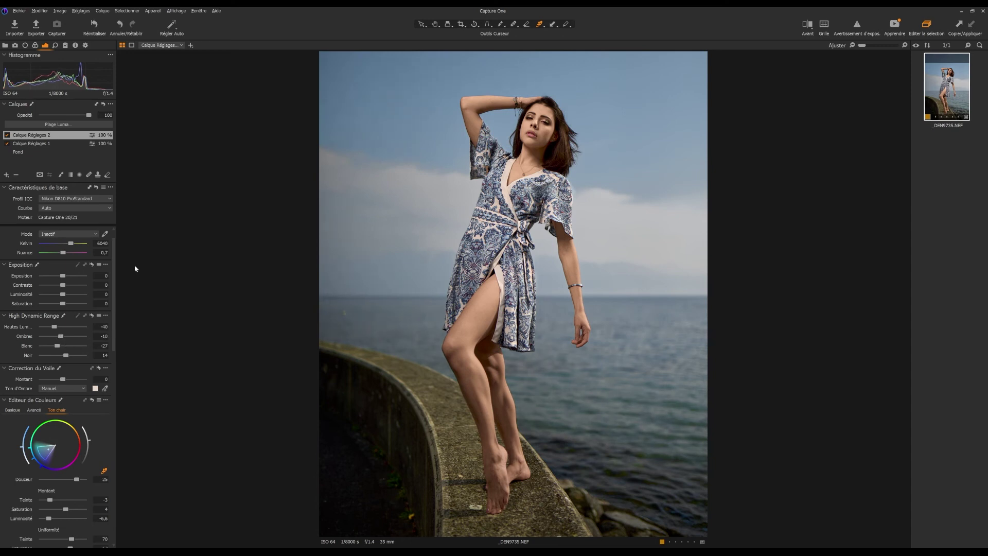
left_click_drag(64, 297, 58, 297)
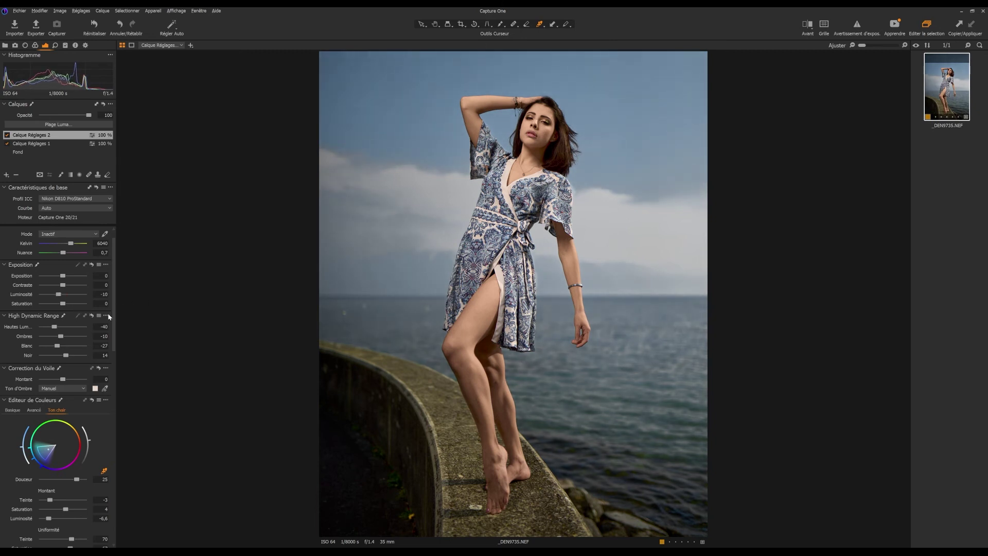
Set the background layer's High Dynamic Range to highlights 11, shadows 11, white -10 and black -4.
left_click(60, 152)
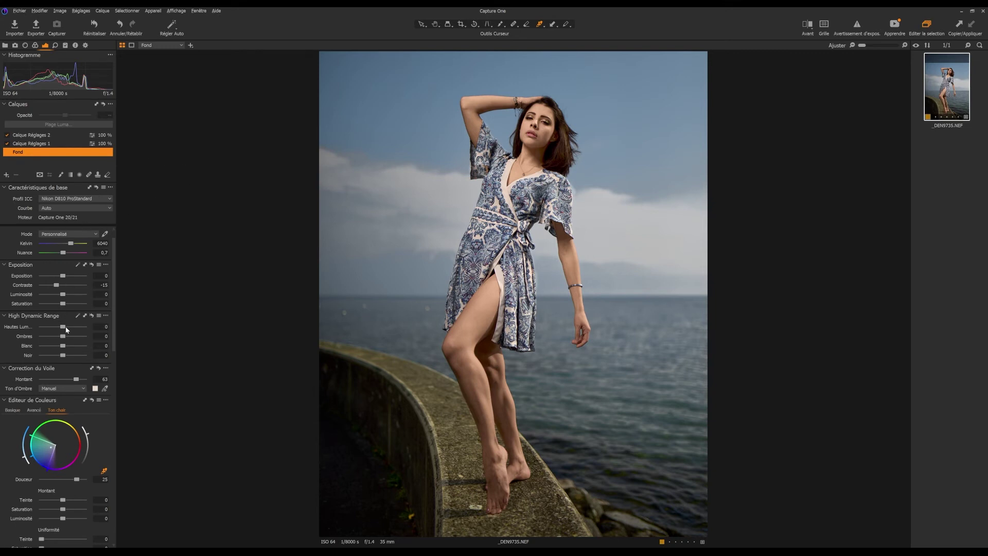
left_click_drag(64, 329, 66, 357)
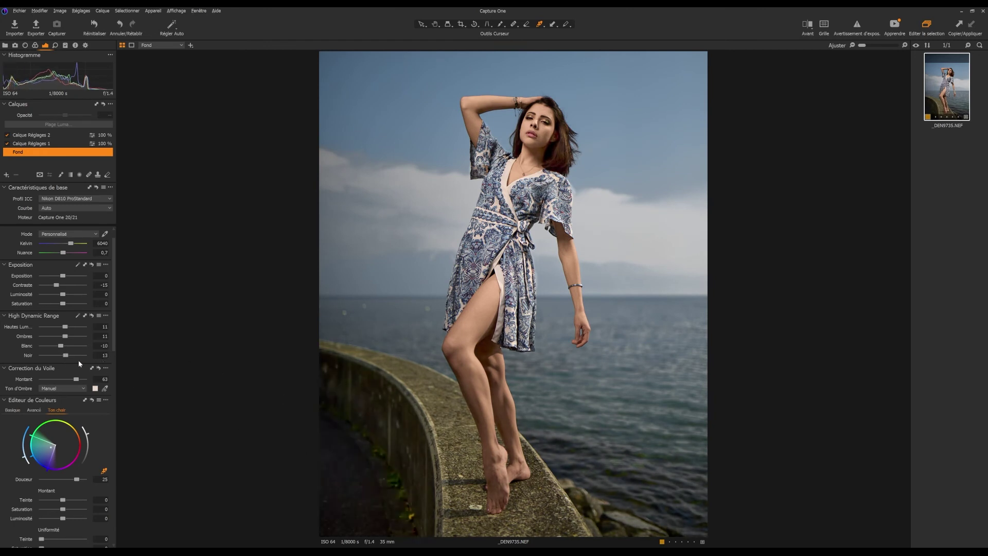
left_click_drag(66, 359, 63, 359)
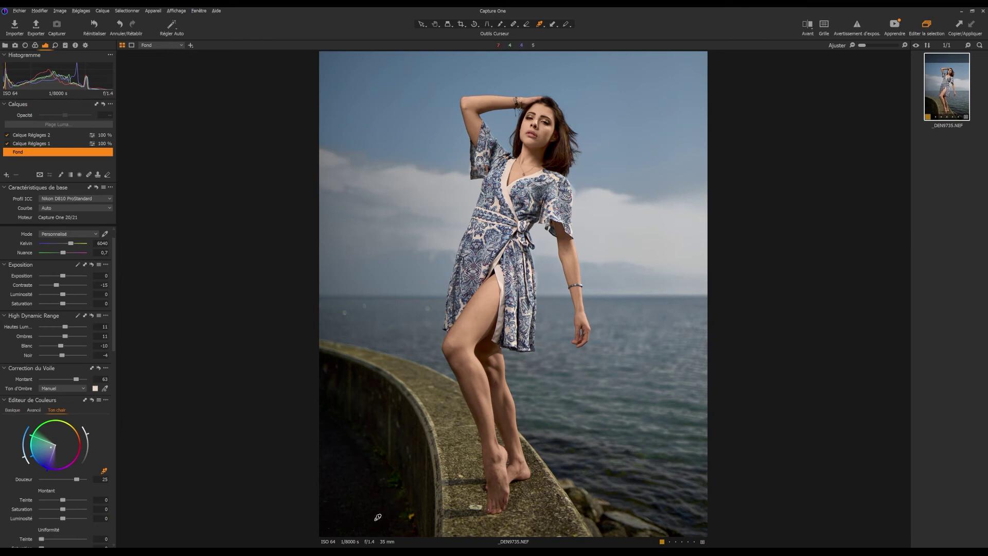
Add an adjustment layer, and heal the green plants beside the wall and the white specks on the sea on a heal layer.
left_click(7, 175)
left_click(82, 177)
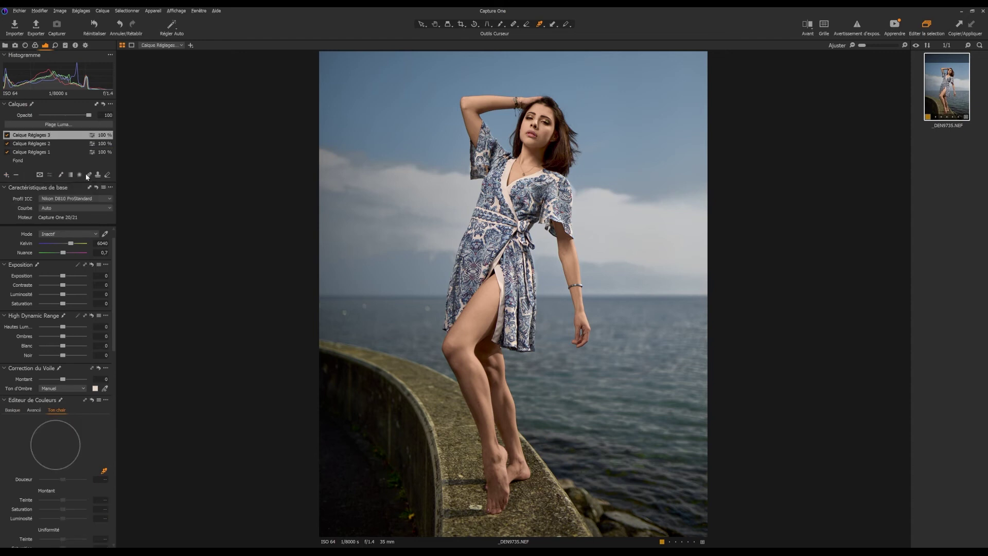
left_click(410, 514)
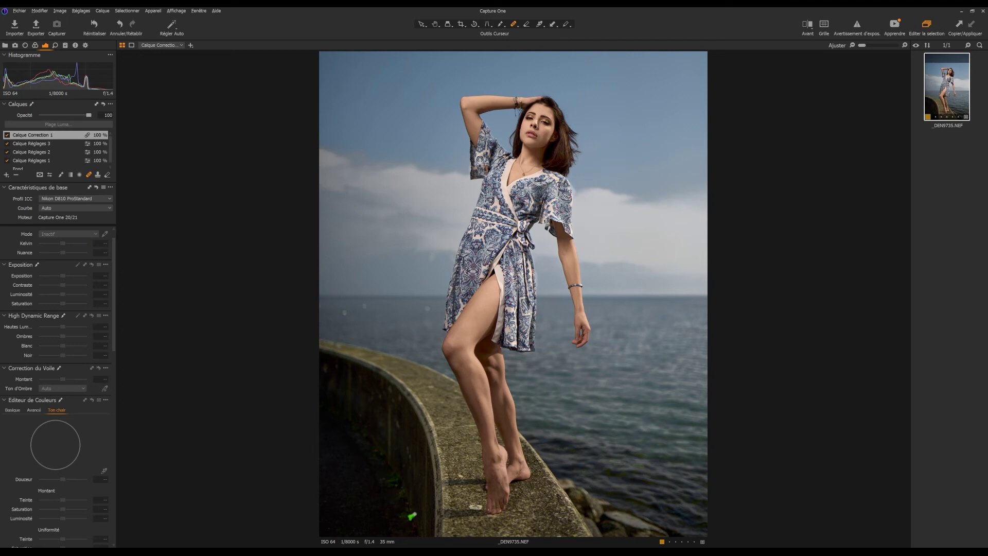
left_click(382, 451)
left_click(343, 313)
left_click(426, 307)
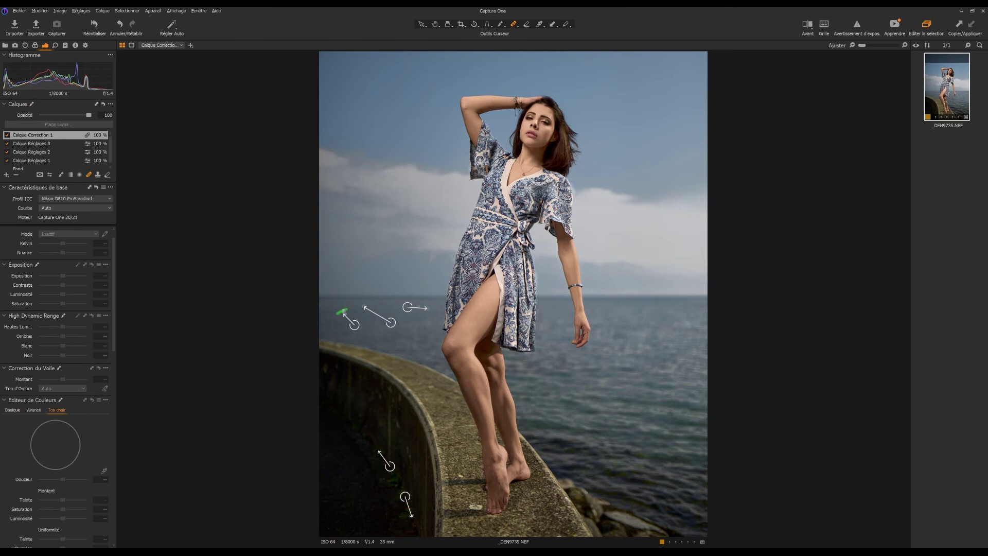
left_click_drag(343, 311, 364, 307)
left_click_drag(430, 308, 433, 308)
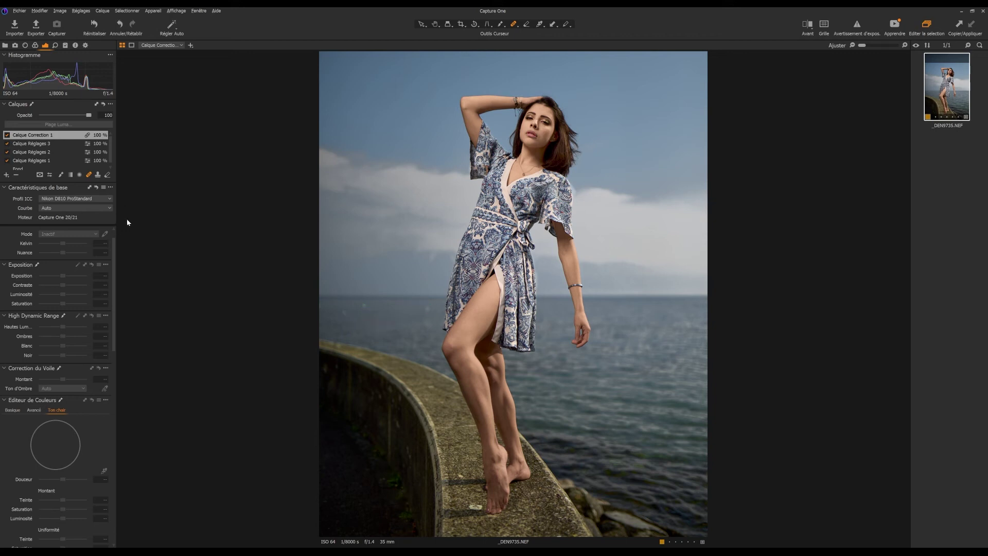
Try to clone nearby sea water over the white specks beside the model, and delete the clone layer.
left_click(98, 174)
left_click(381, 305, "alt")
left_click(362, 305)
left_click(345, 312)
left_click(416, 306, "alt")
left_click(16, 175)
Paint over the small gaps in the sky and sea layer's mask on the water beside the model, checking without the overlay.
left_click(36, 160)
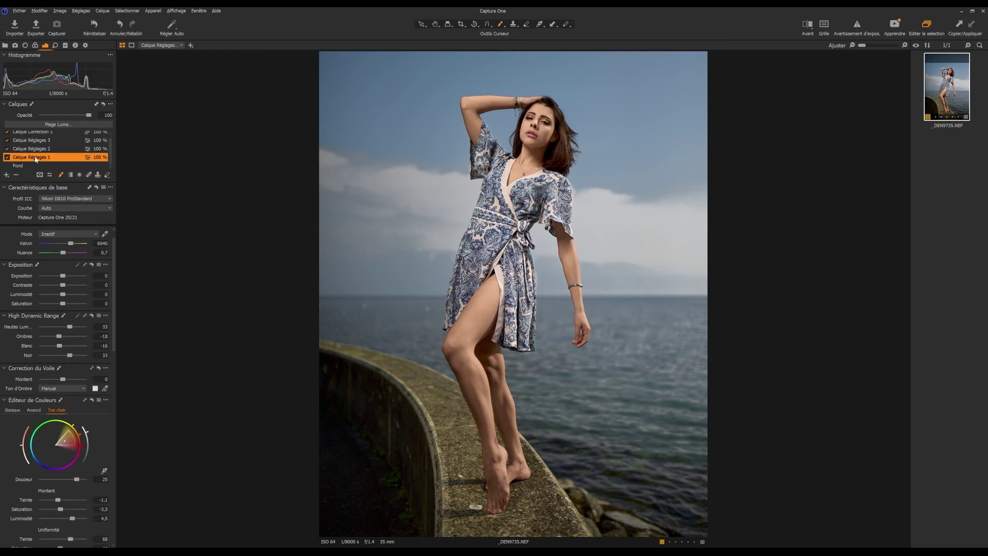
left_click(36, 149)
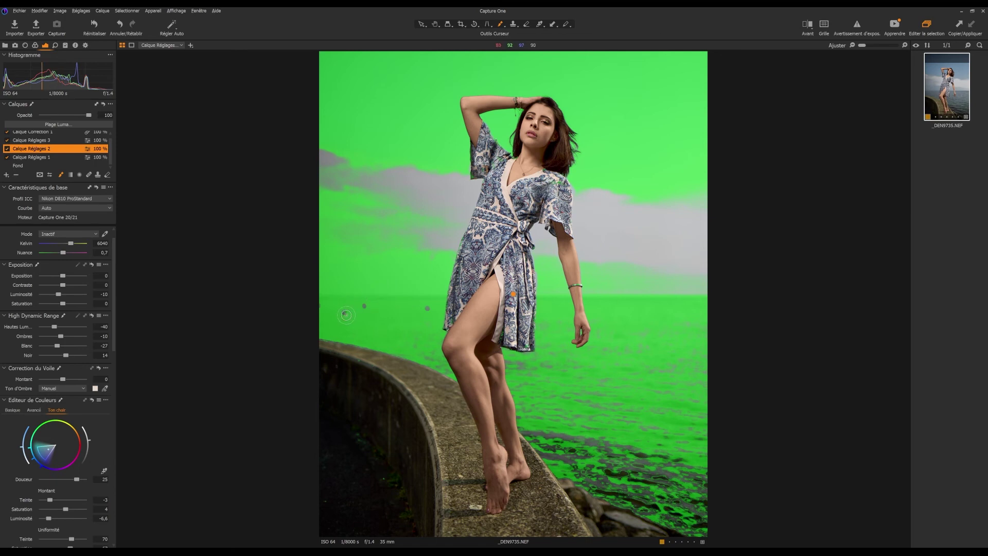
key("m")
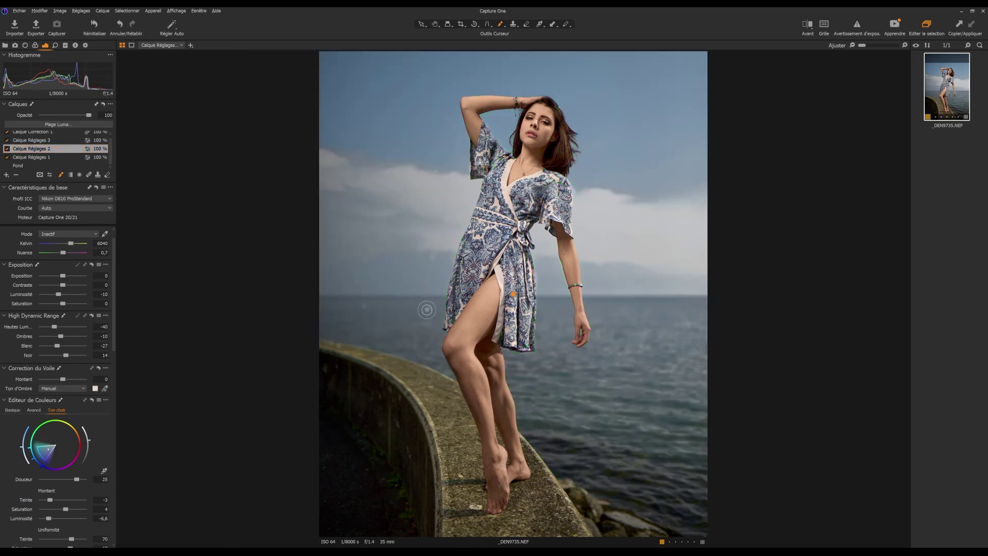
key("m")
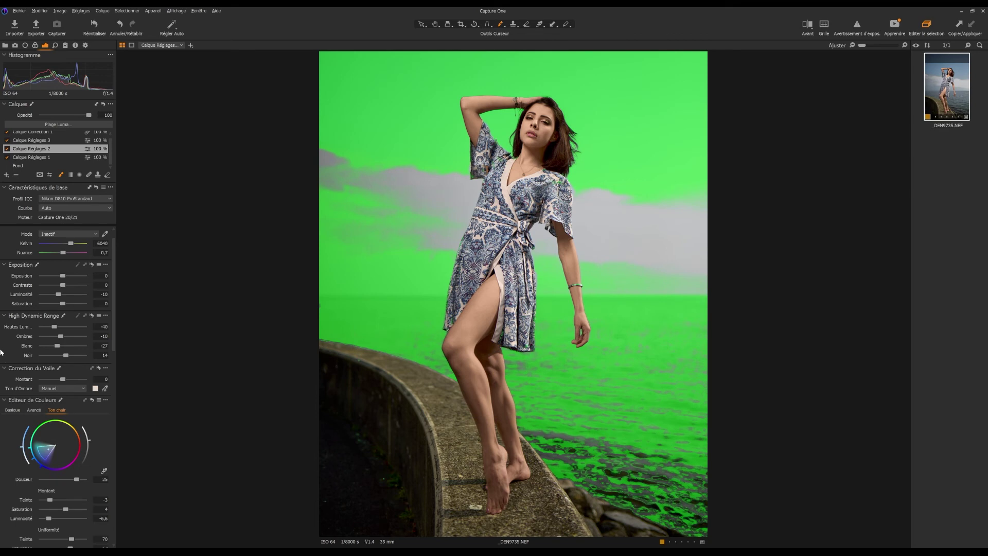
Hide the mask overlay and add a new filled adjustment layer on top of the layer stack.
key("m")
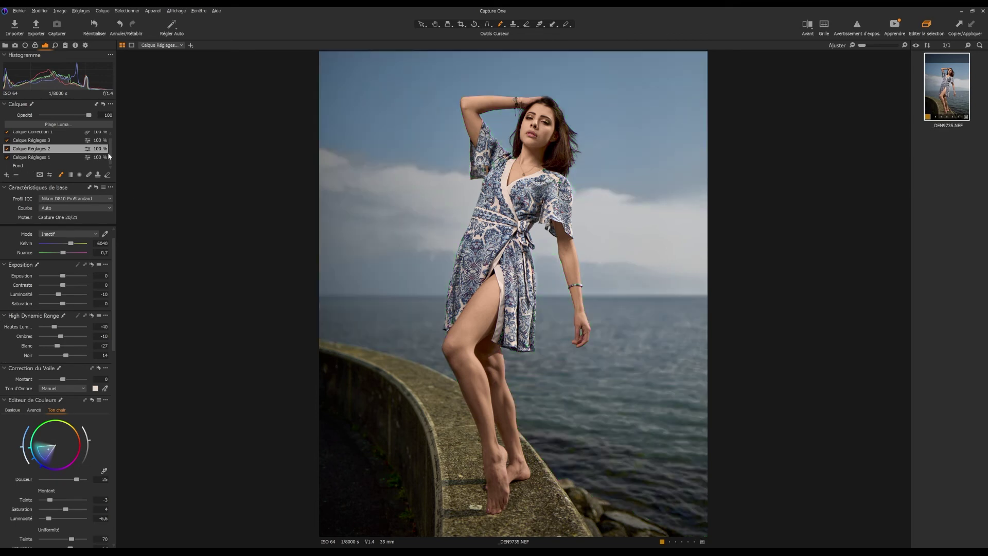
scroll(109, 154, "up", 1)
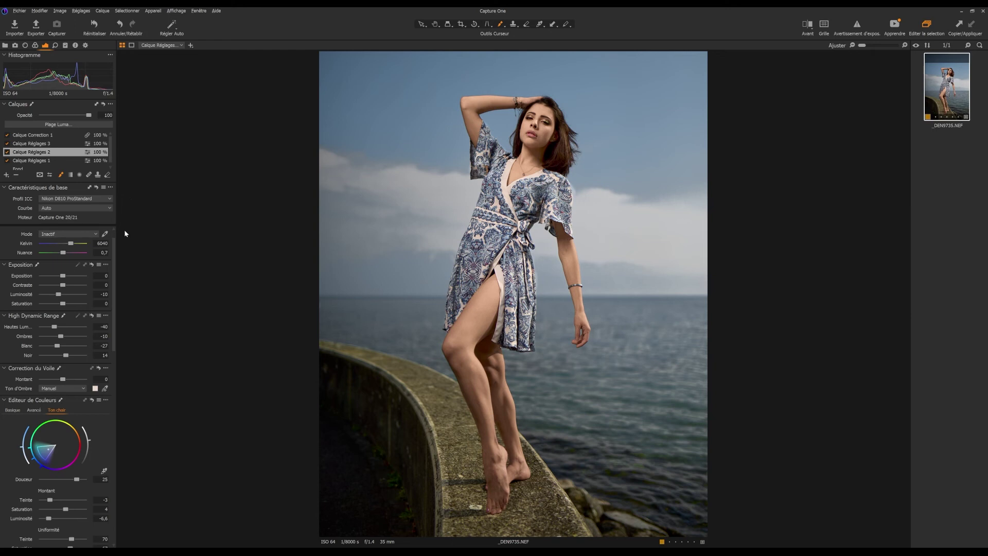
left_click(6, 175)
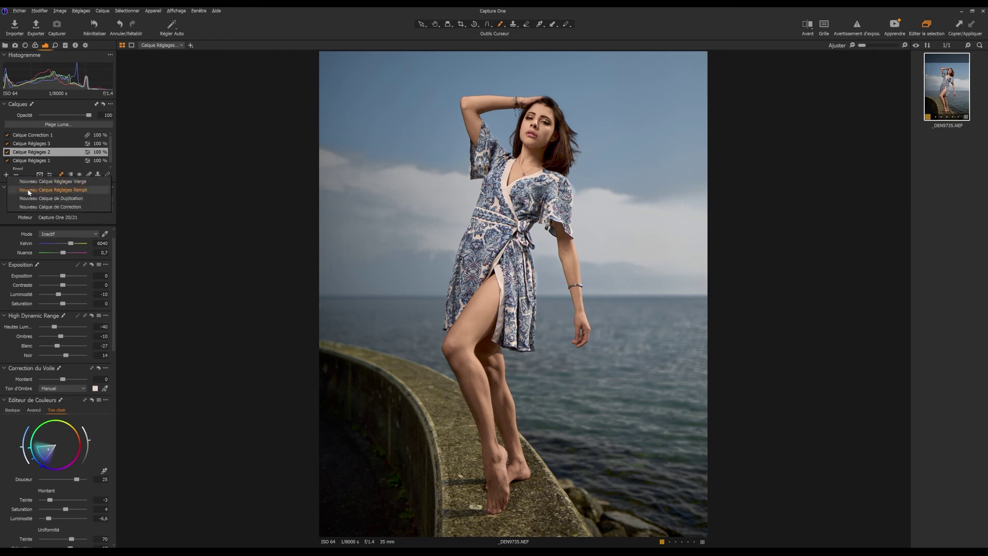
left_click(29, 191)
Tint the new layer's shadows blue-violet in the colour balance, and fine-tune the shadow tint's saturation and lightness.
left_click_drag(115, 324, 116, 410)
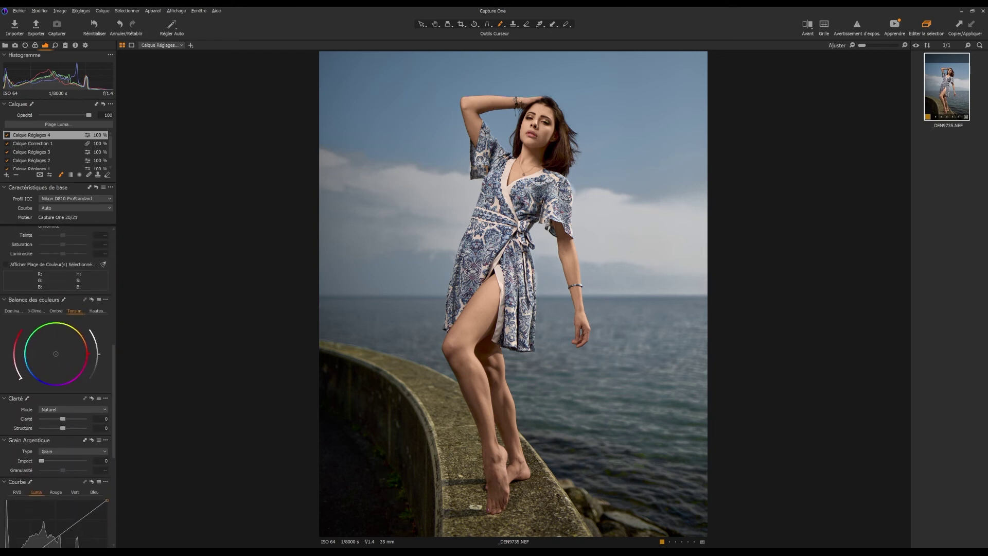
left_click(58, 311)
left_click_drag(57, 355, 52, 386)
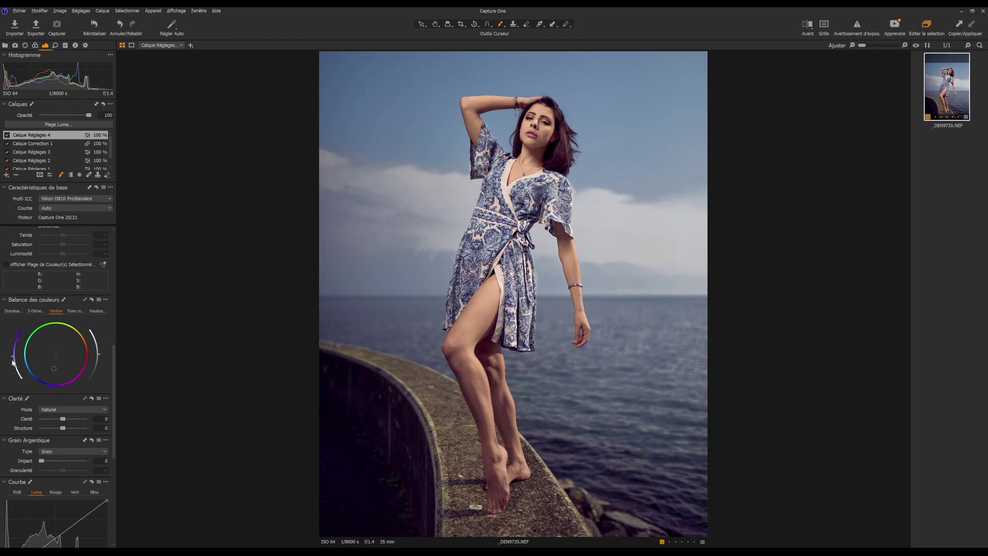
mouse_move(14, 357)
left_mouse_down()
mouse_move(20, 341)
mouse_move(15, 362)
left_mouse_up()
left_click_drag(100, 356, 98, 353)
Shift the new layer's highlights slightly towards cyan and its midtones towards orange in the colour balance.
left_click(98, 311)
left_click_drag(101, 355, 33, 354)
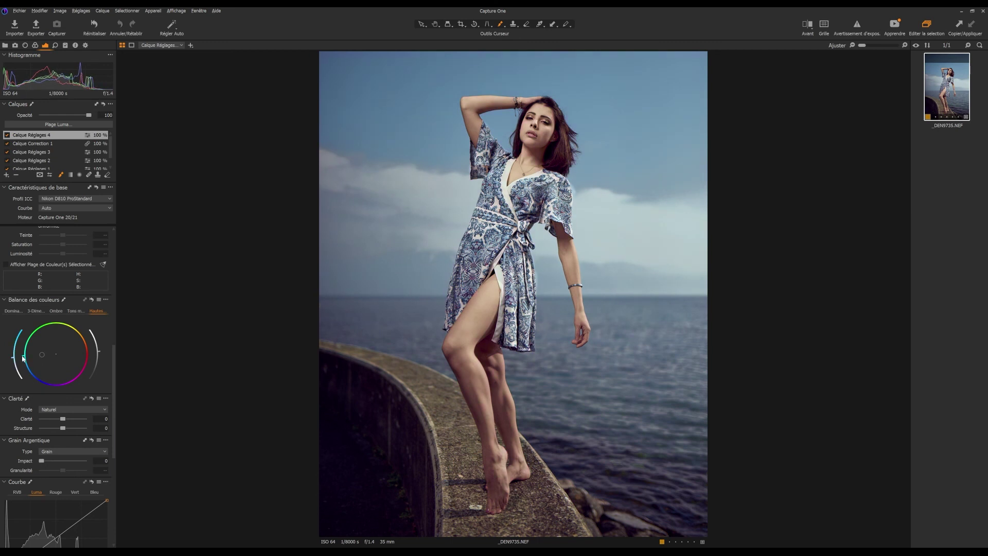
left_click_drag(42, 353, 47, 354)
left_click(75, 311)
left_click_drag(57, 352, 105, 365)
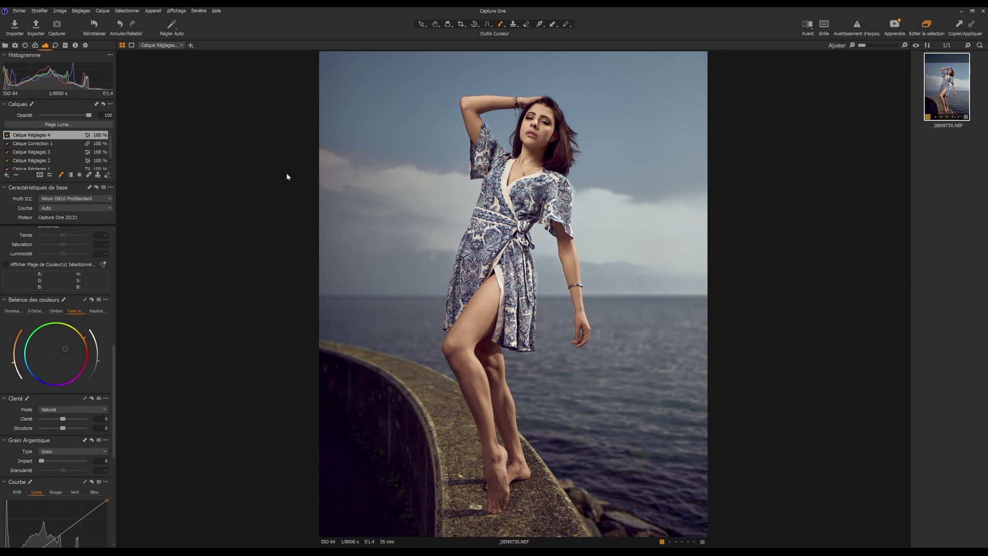
Set the background layer's clarity to 20, structure to 11 and grain impact to 50.
scroll(77, 154, "down", 2)
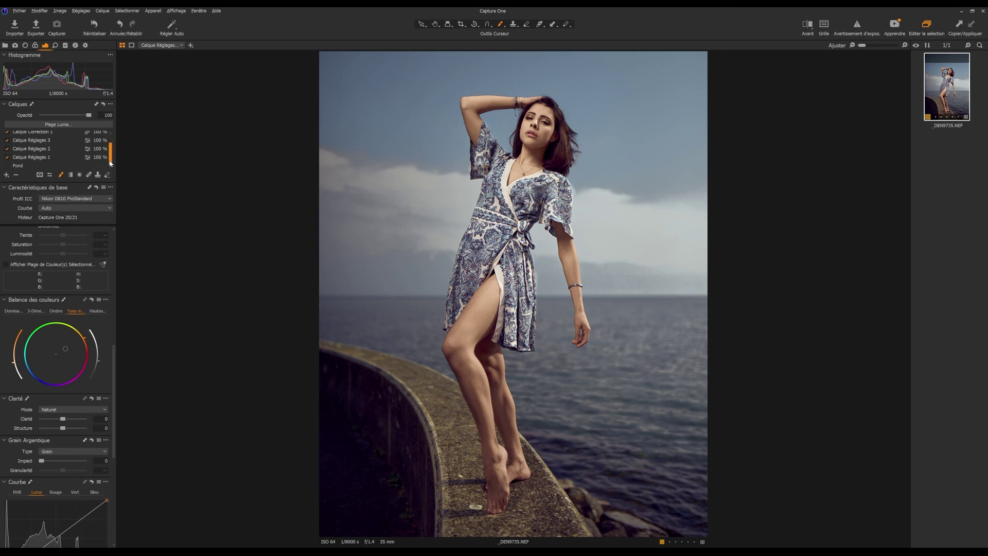
left_click(64, 165)
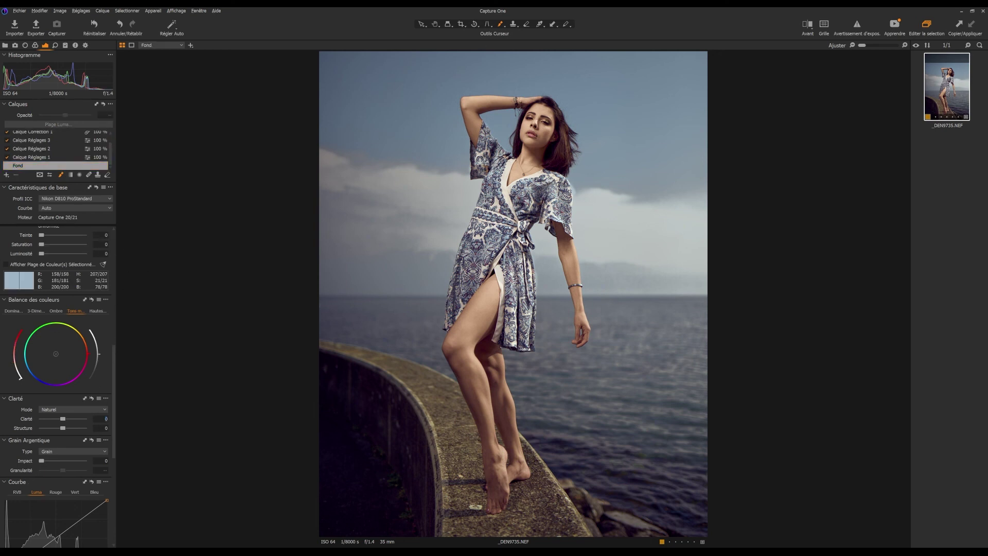
left_click_drag(64, 422, 65, 429)
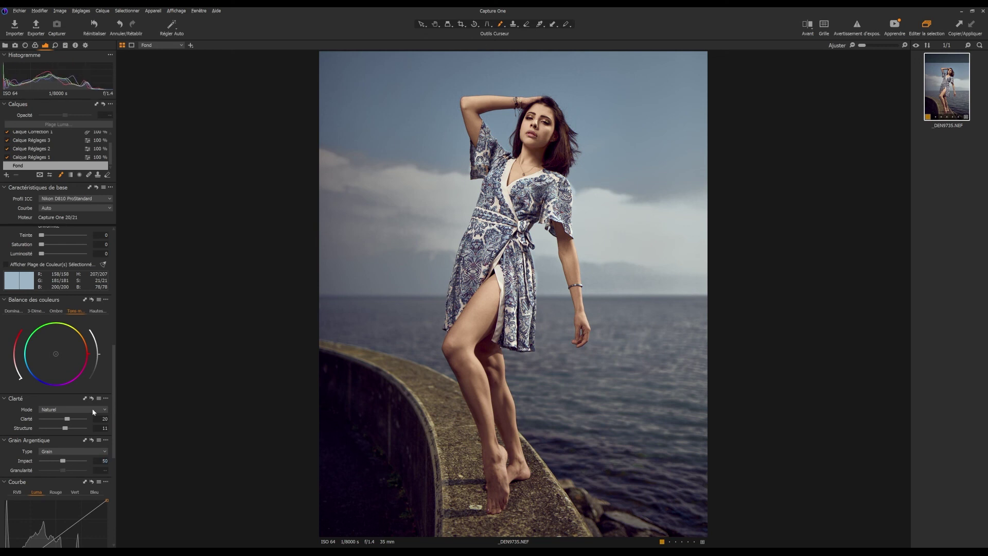
Apply a vignette of -0.34 to the background layer, compare the image with and without it, and return to the Select tool.
scroll(103, 449, "down", 5)
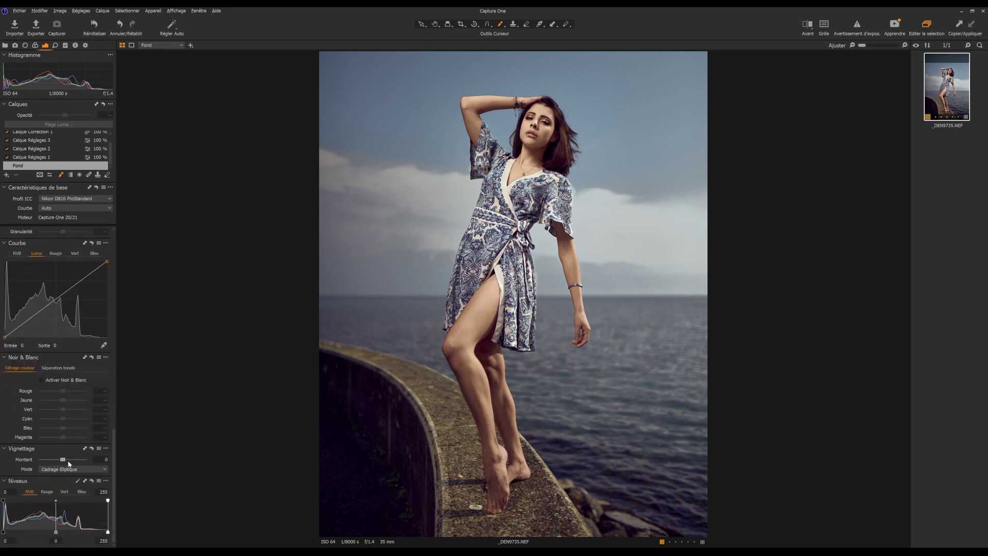
left_click_drag(63, 459, 63, 460)
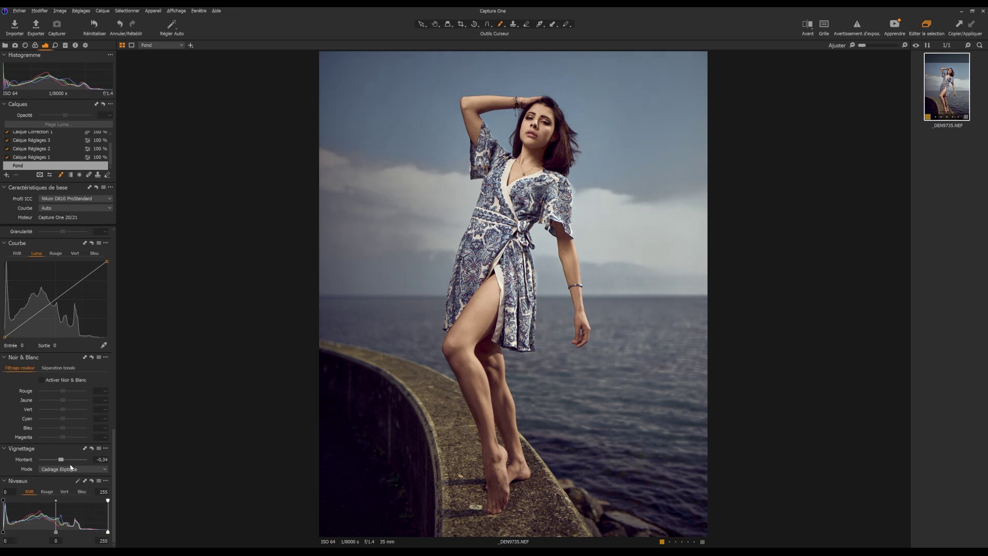
left_click(93, 448)
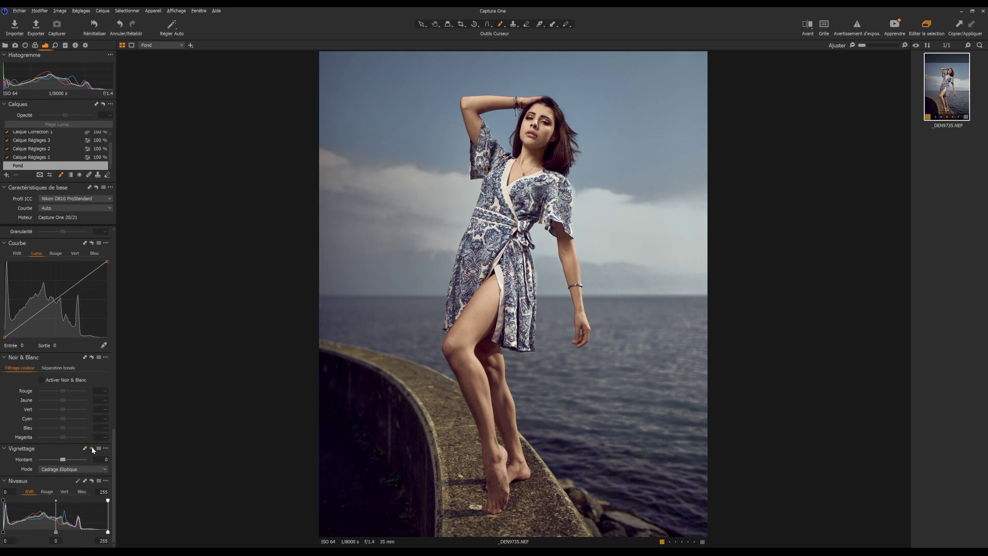
left_click(92, 448)
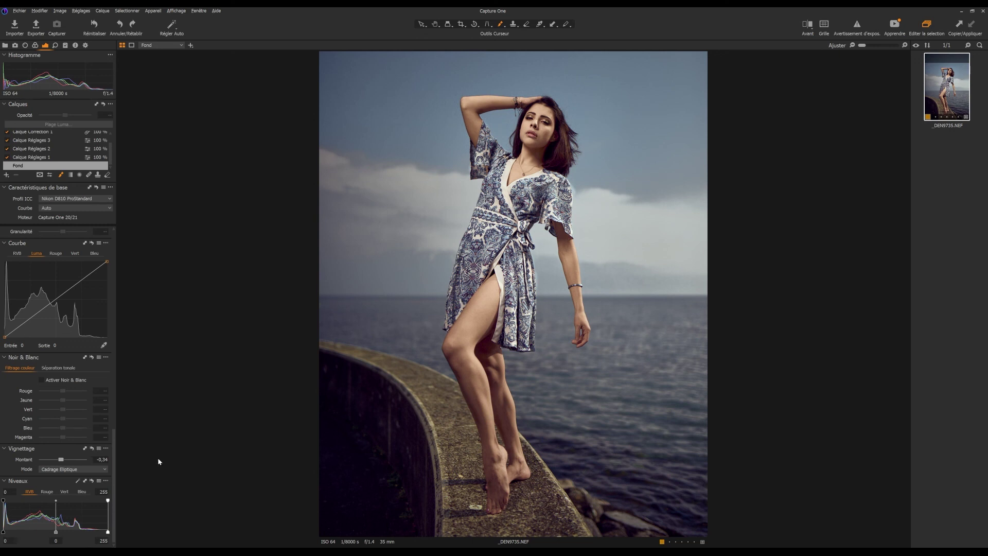
left_click(420, 24)
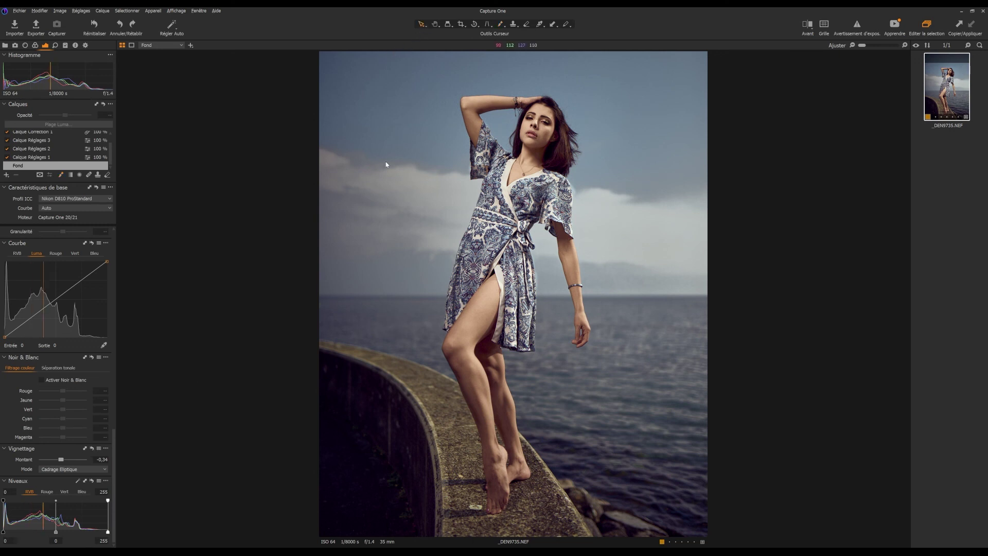